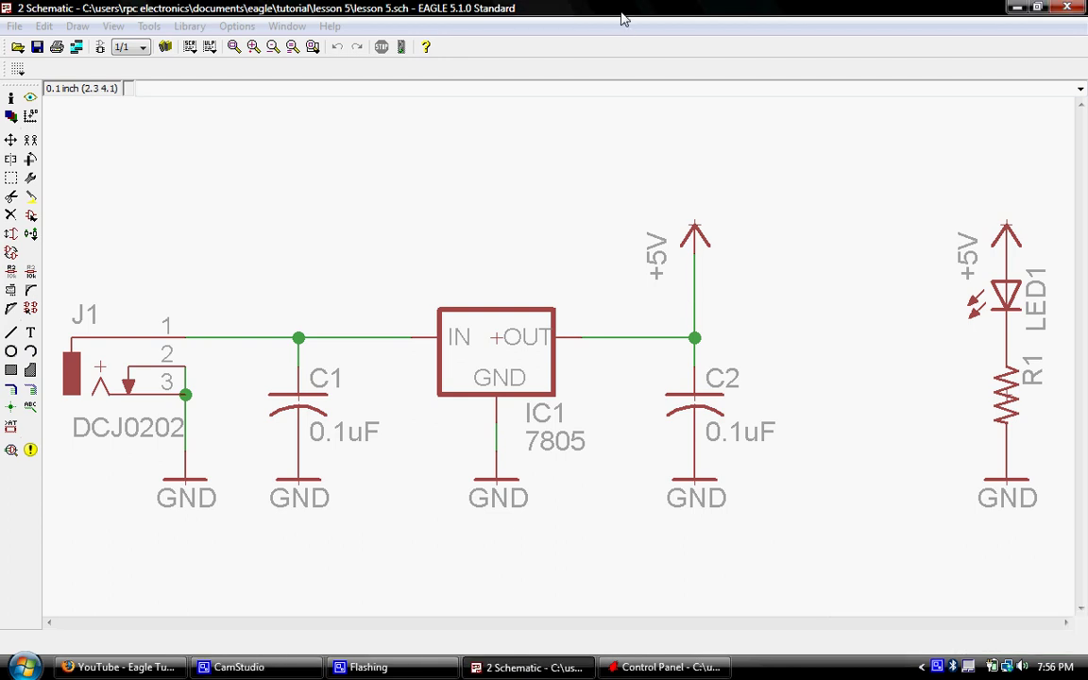
Delete the net wire between J1 pin 1 and the C1 junction
{"action": "left_click", "coordinate": [621, 19]}
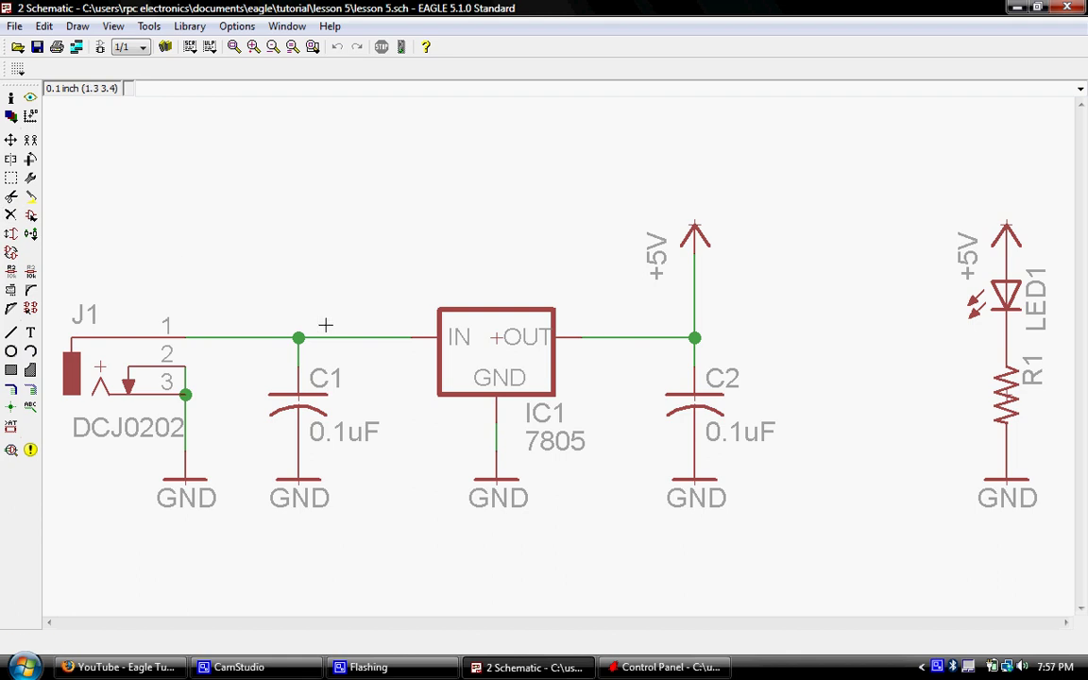
{"action": "left_click", "coordinate": [11, 216]}
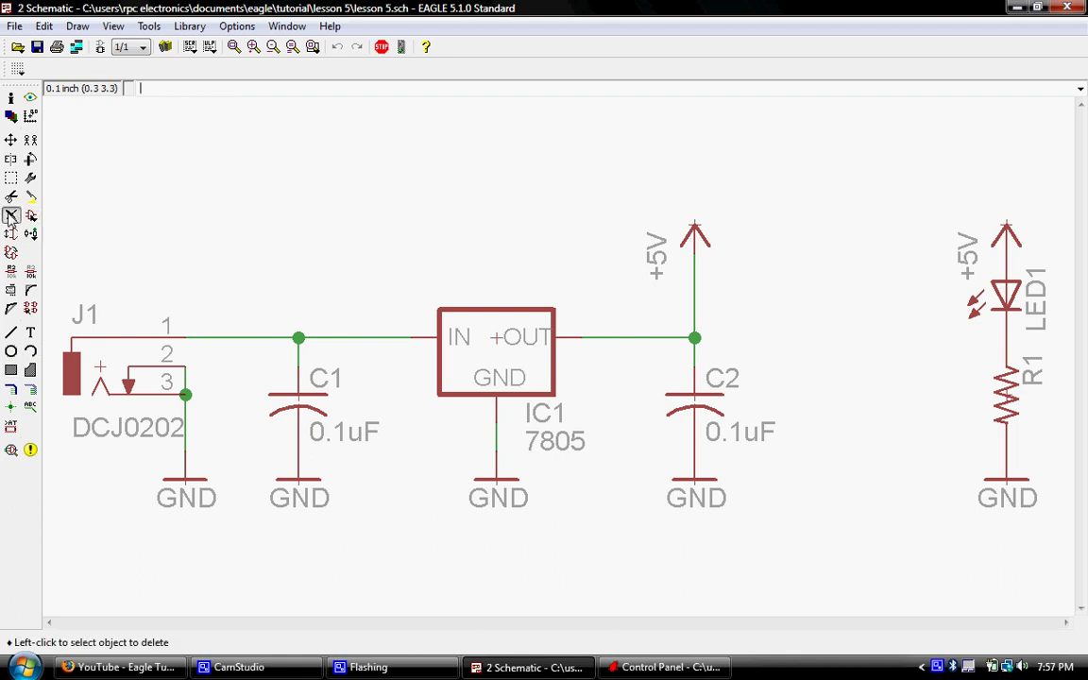
{"action": "left_click", "coordinate": [240, 336]}
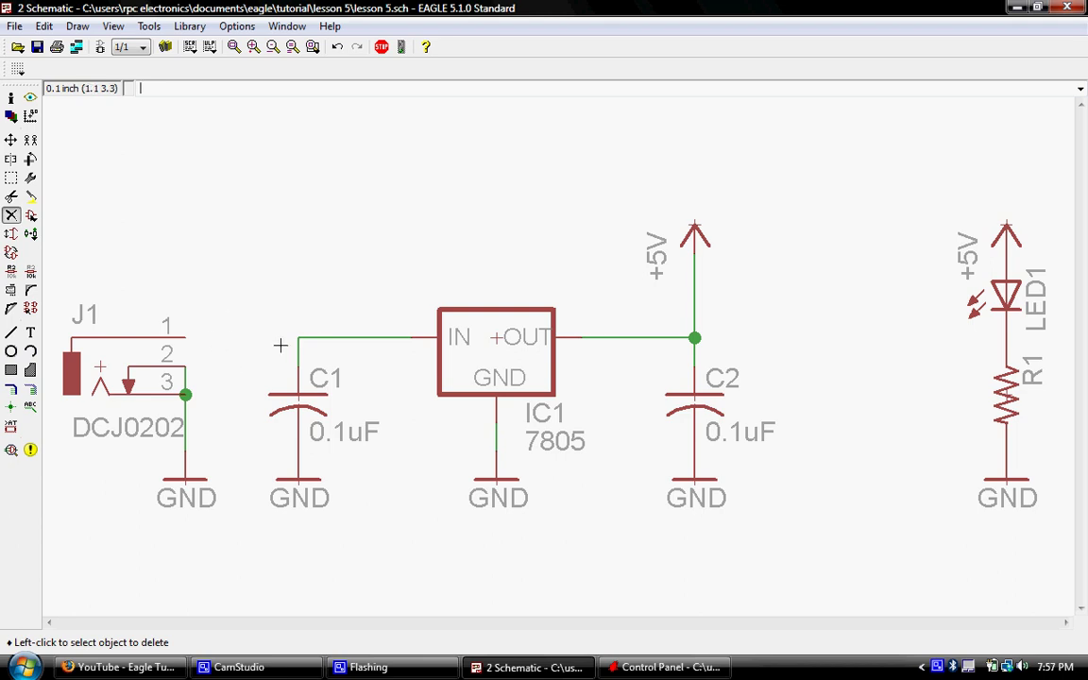
Group the regulator section with C1, IC1, C2 and its +5V and GND symbols, and move it about 0.6 inch towards LED1
{"action": "left_click", "coordinate": [10, 178]}
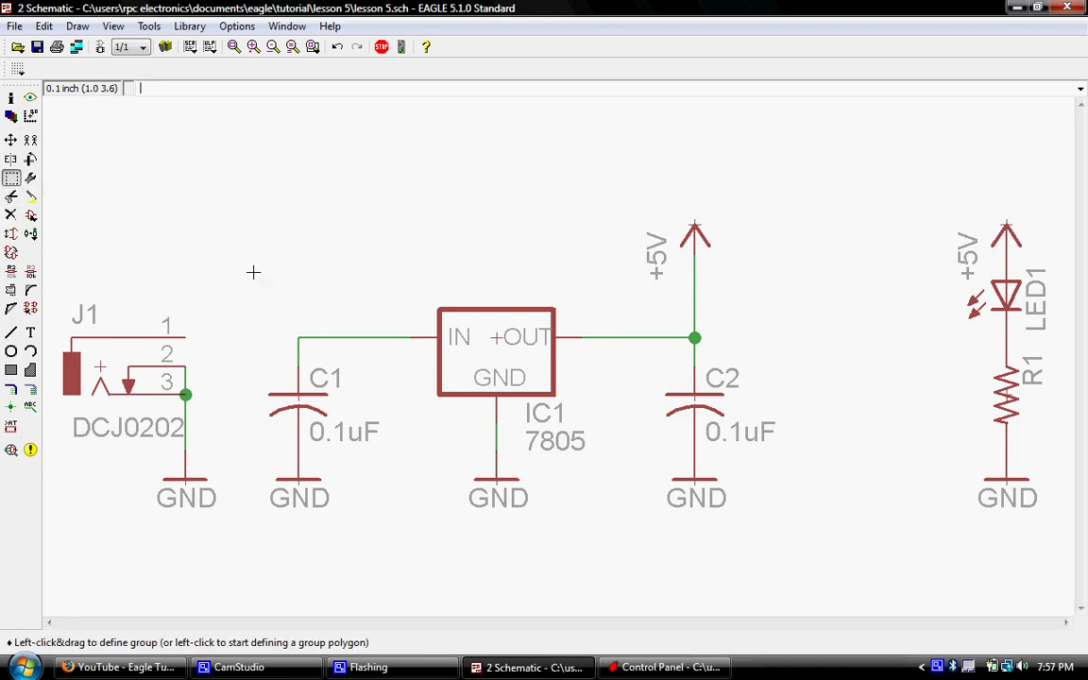
{"action": "left_click_drag", "start_coordinate": [398, 238], "coordinate": [780, 540]}
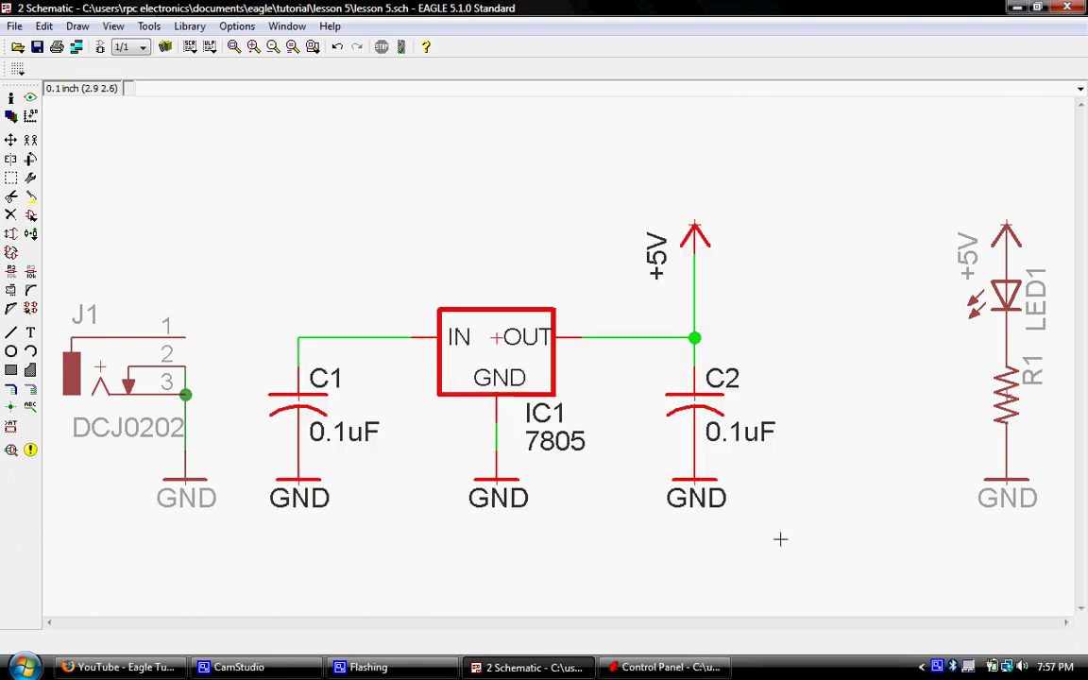
{"action": "left_click", "coordinate": [11, 141]}
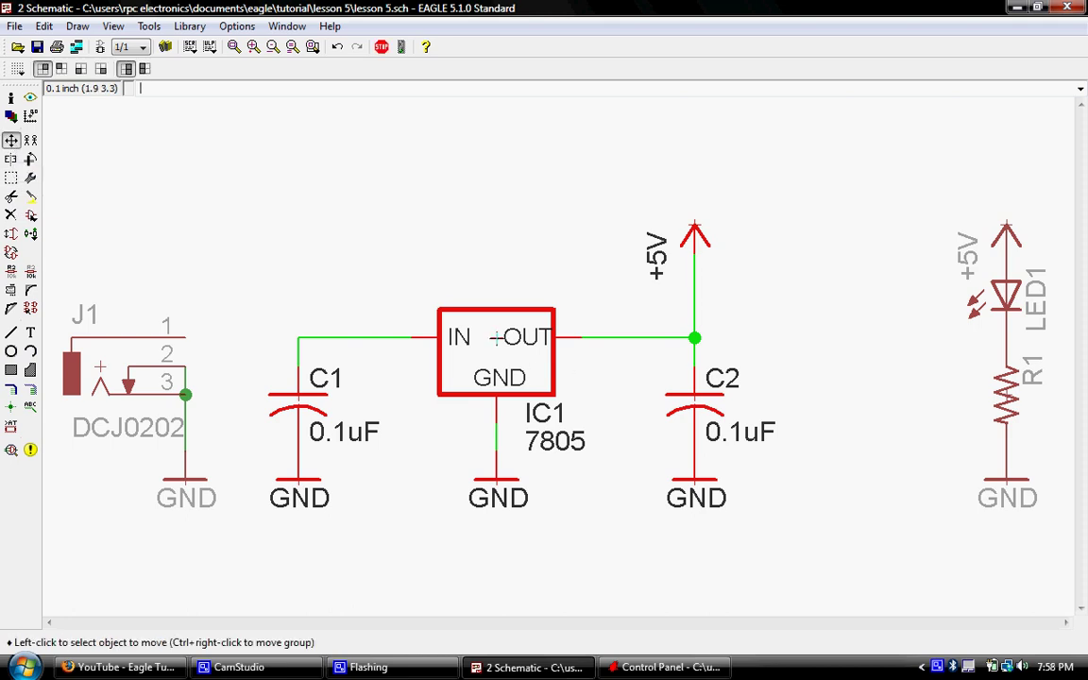
{"action": "right_click", "coordinate": [495, 337]}
{"action": "left_click", "coordinate": [529, 320]}
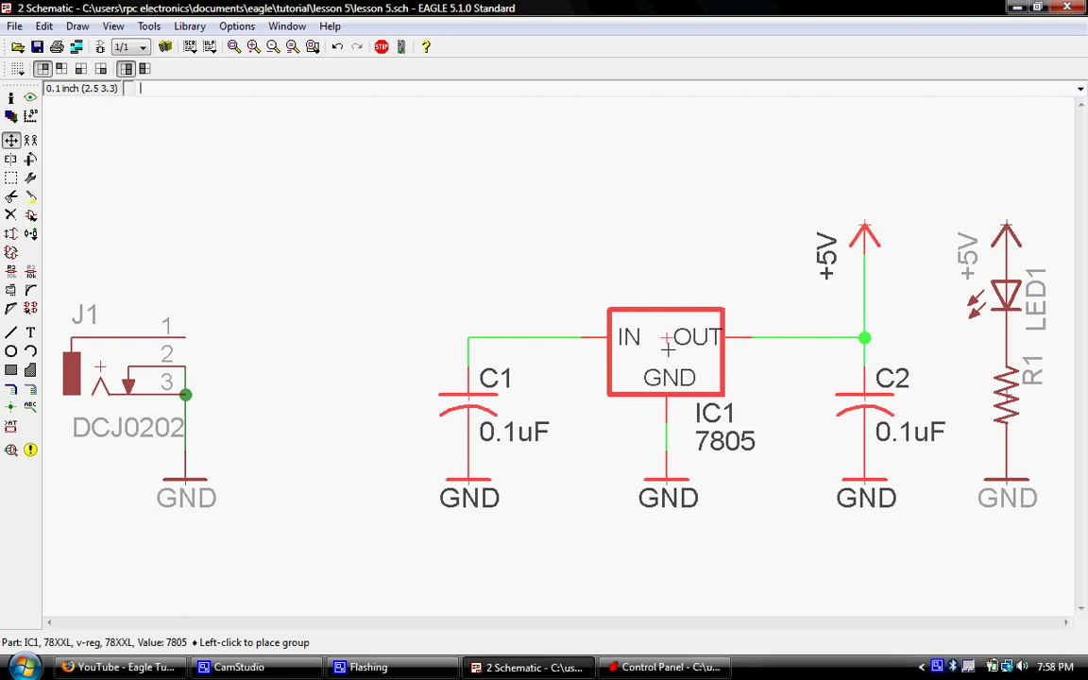
{"action": "left_click", "coordinate": [667, 347]}
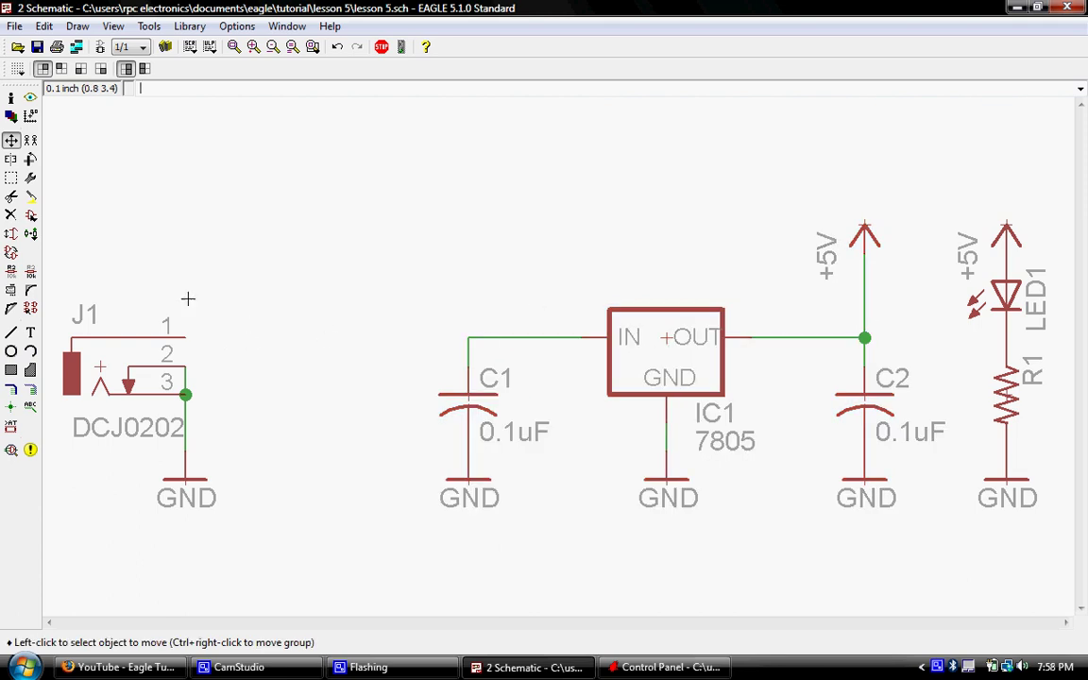
Start adding a part and expand the generic DIODE- device in the diode library to list its package variants
{"action": "left_click", "coordinate": [30, 216]}
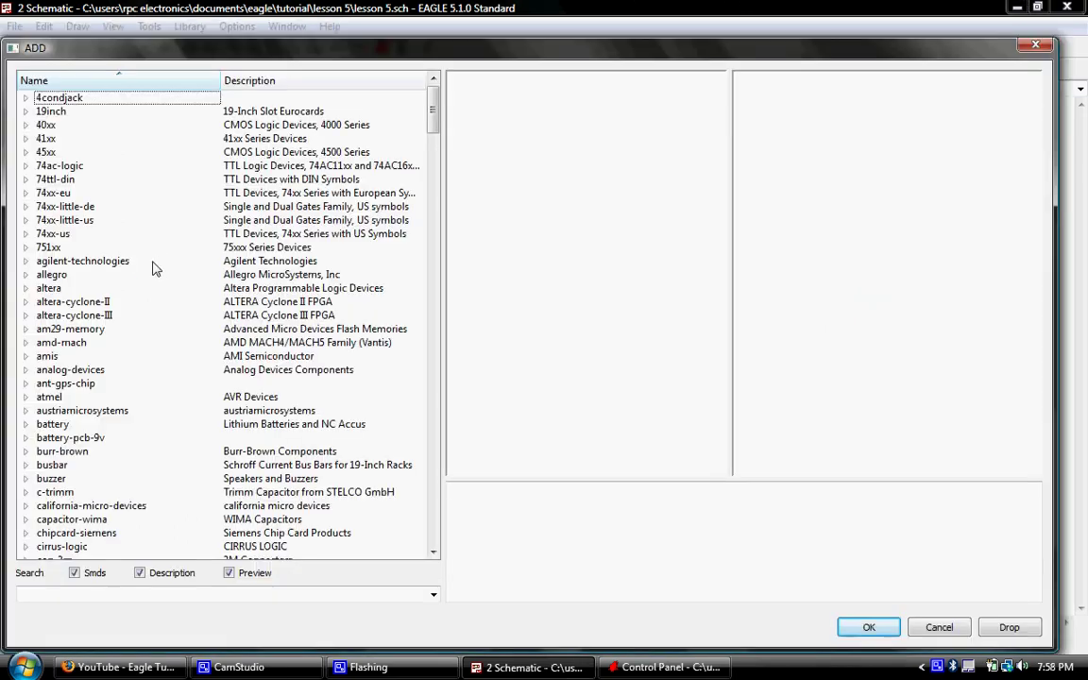
{"action": "scroll", "coordinate": [154, 262], "scroll_direction": "down", "scroll_amount": 5}
{"action": "scroll", "coordinate": [154, 267], "scroll_direction": "down", "scroll_amount": 20}
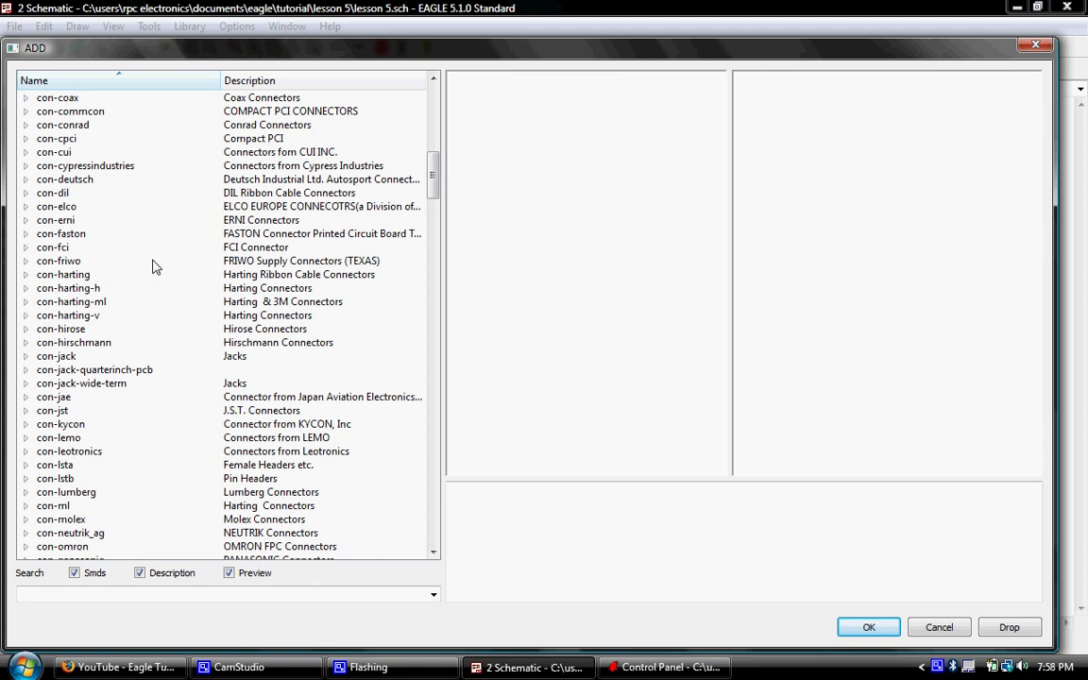
{"action": "scroll", "coordinate": [154, 263], "scroll_direction": "down", "scroll_amount": 4}
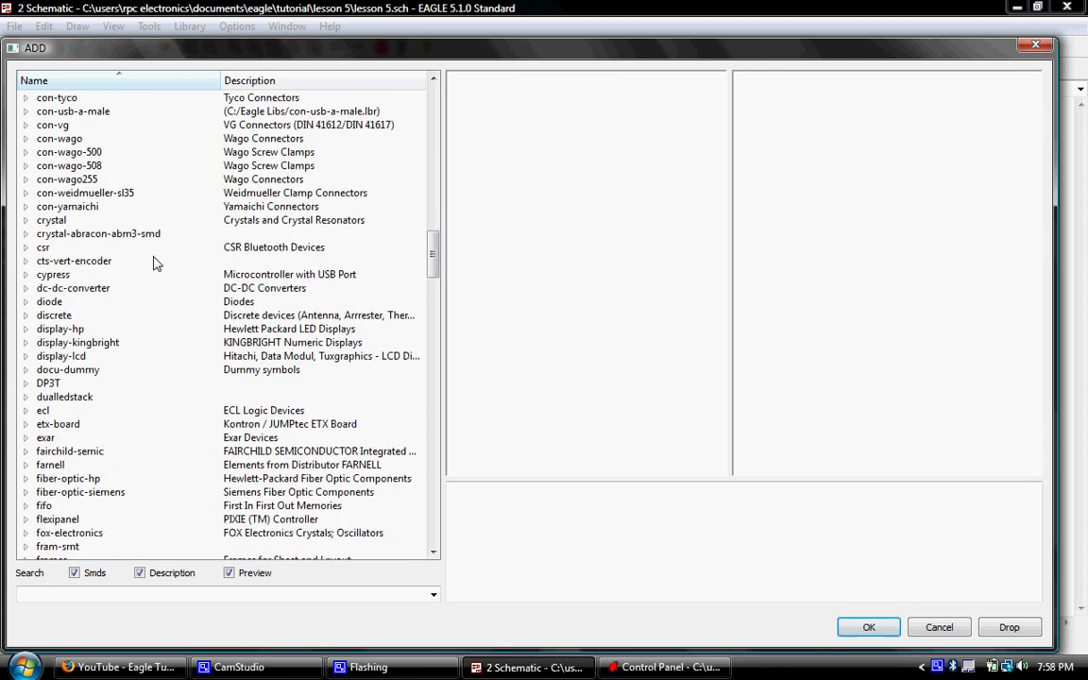
{"action": "left_click", "coordinate": [27, 304]}
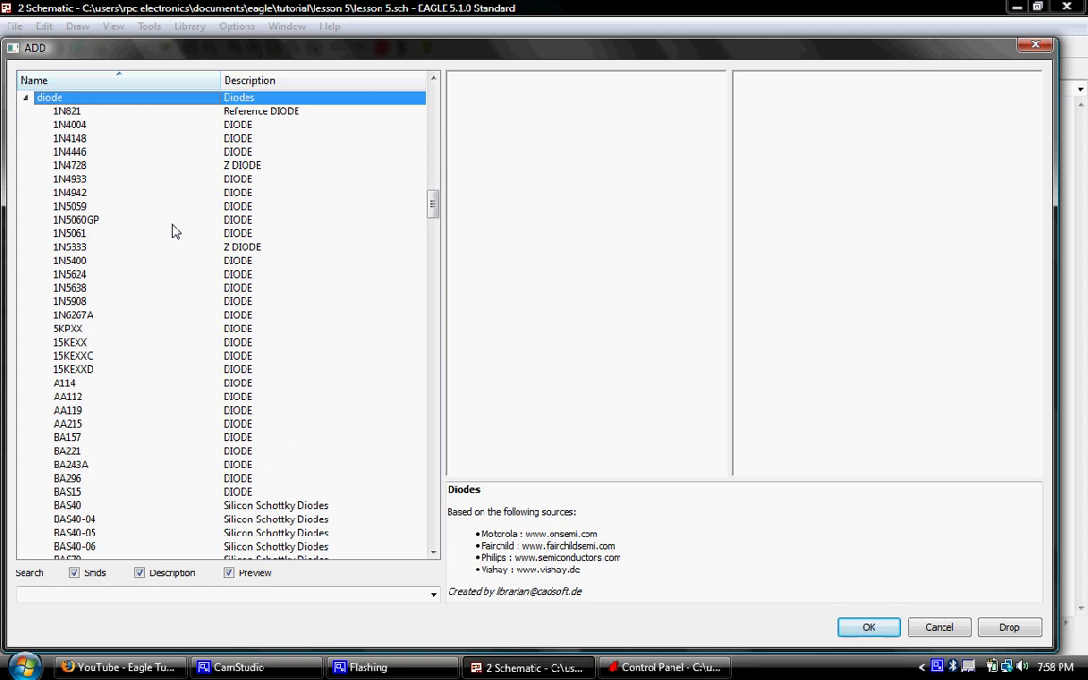
{"action": "scroll", "coordinate": [173, 230], "scroll_direction": "down", "scroll_amount": 3}
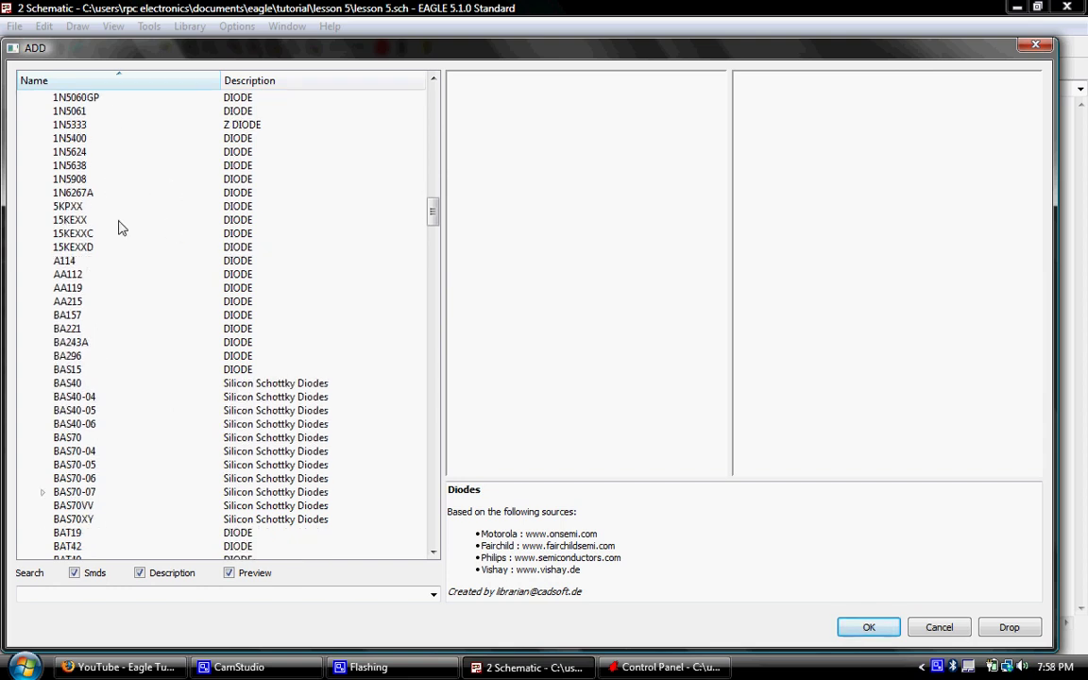
{"action": "scroll", "coordinate": [99, 288], "scroll_direction": "down", "scroll_amount": 4}
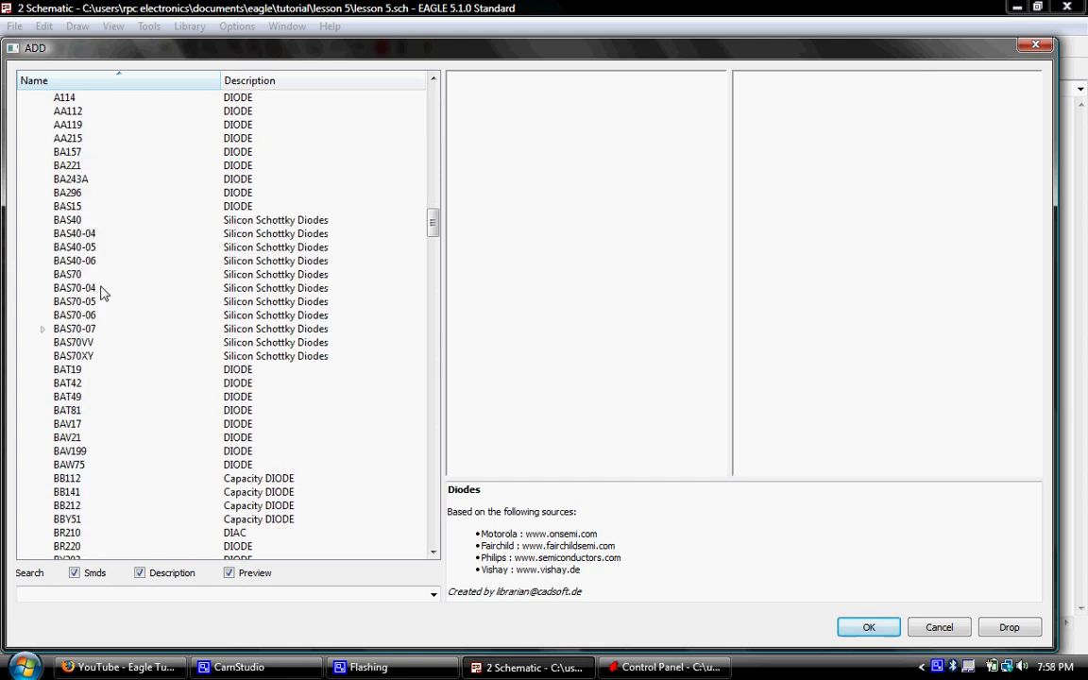
{"action": "scroll", "coordinate": [101, 291], "scroll_direction": "down", "scroll_amount": 5}
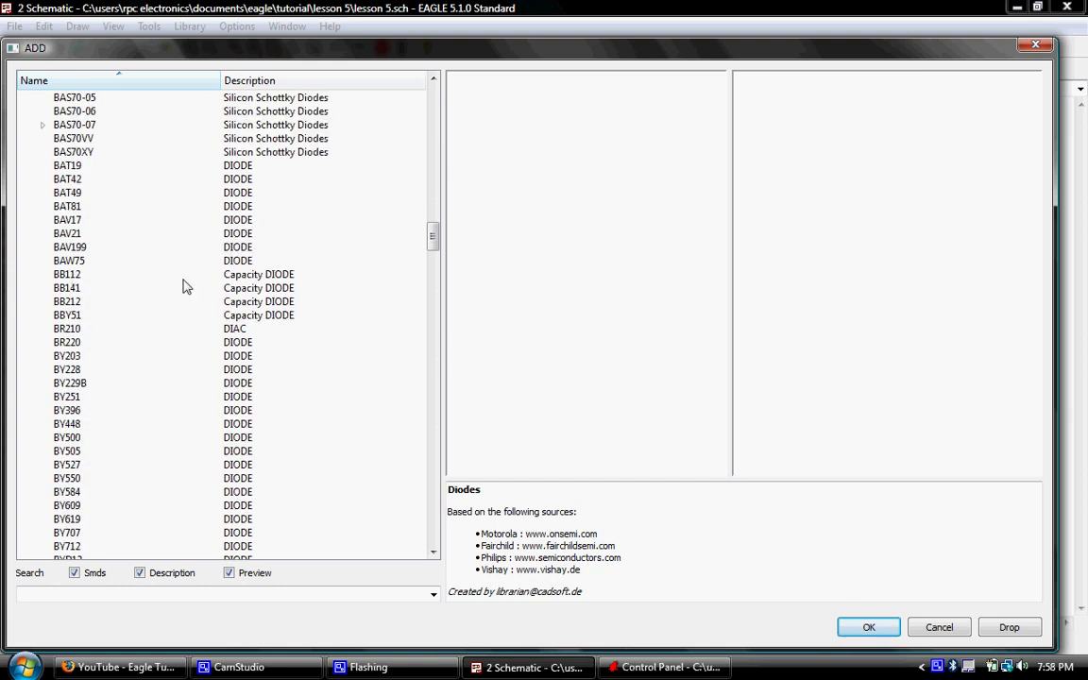
{"action": "scroll", "coordinate": [184, 286], "scroll_direction": "down", "scroll_amount": 19}
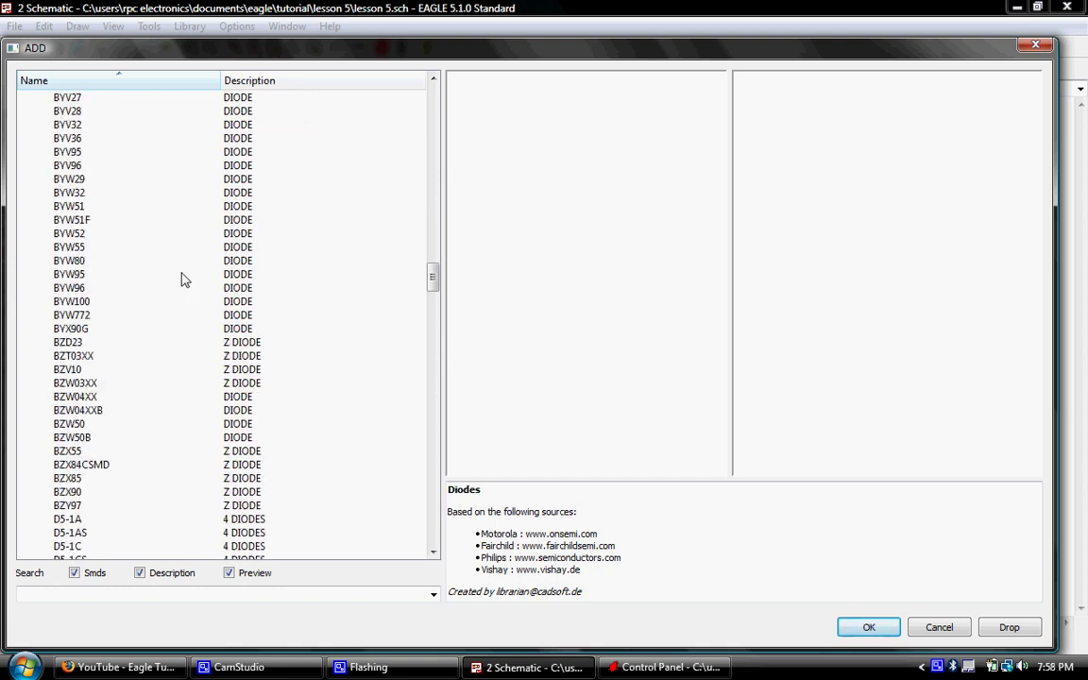
{"action": "scroll", "coordinate": [184, 281], "scroll_direction": "down", "scroll_amount": 6}
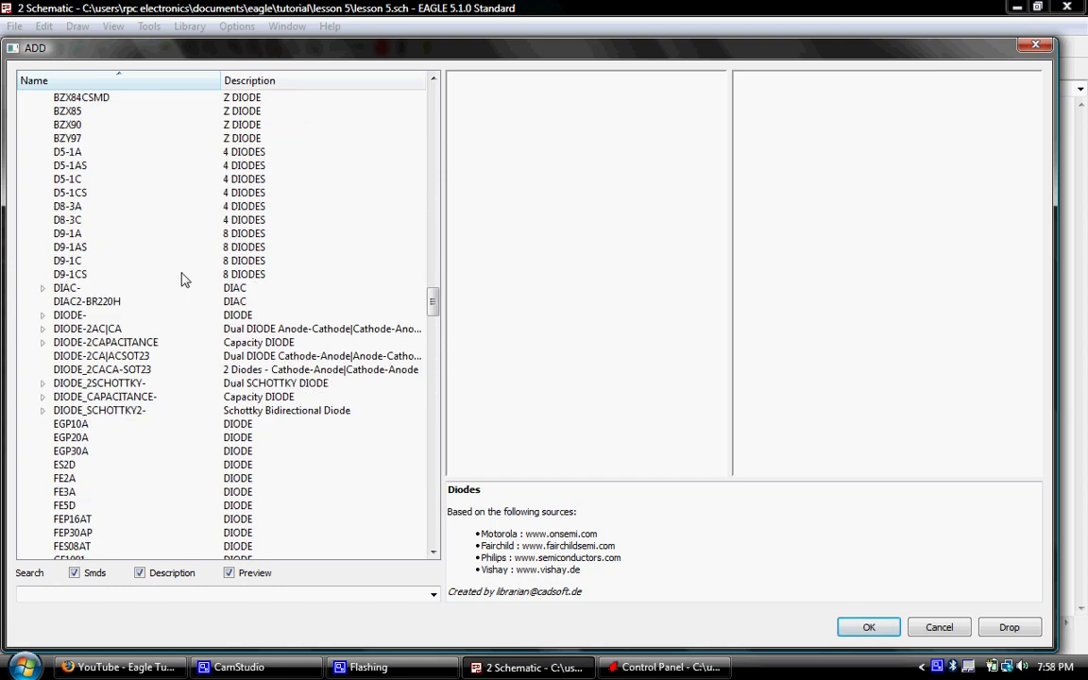
{"action": "left_click", "coordinate": [41, 316]}
Compare the diode package previews, choose DIODE-D-7.5, and place it in line with J1 pin 1, between J1 and C1
{"action": "left_click", "coordinate": [117, 113]}
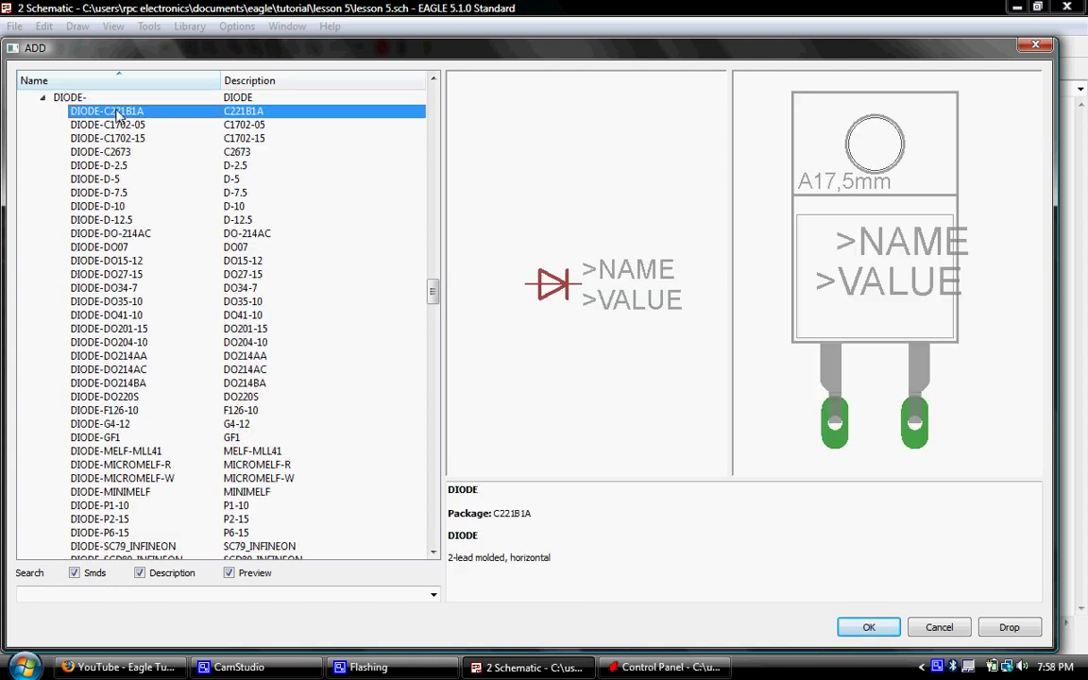
{"action": "key", "text": "Down"}
{"action": "key", "text": "Down"}
{"action": "key", "text": "Down"}
{"action": "key", "text": "Down"}
{"action": "key", "text": "Down"}
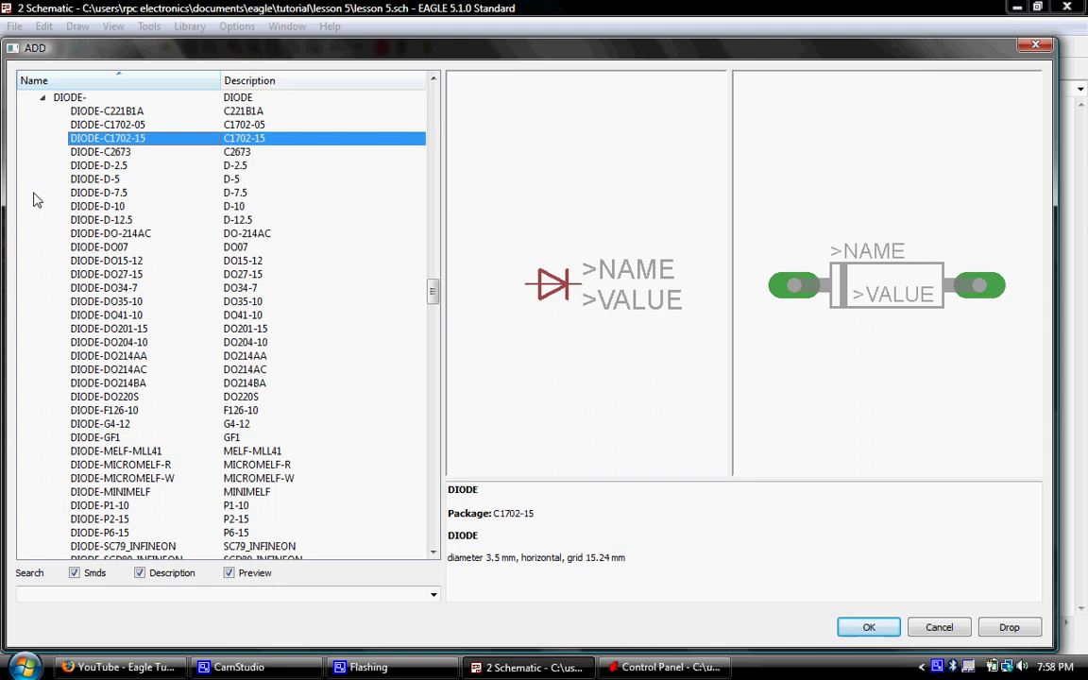
{"action": "key", "text": "Down"}
{"action": "key", "text": "Down"}
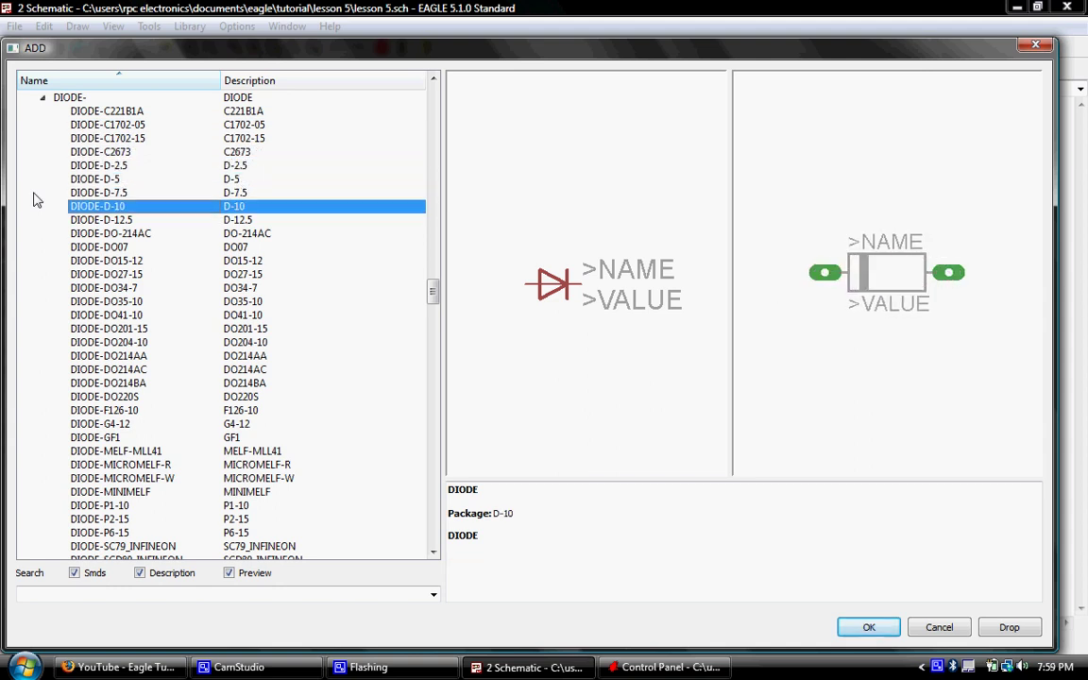
{"action": "key", "text": "Up"}
{"action": "key", "text": "Up"}
{"action": "key", "text": "Up"}
{"action": "key", "text": "Down"}
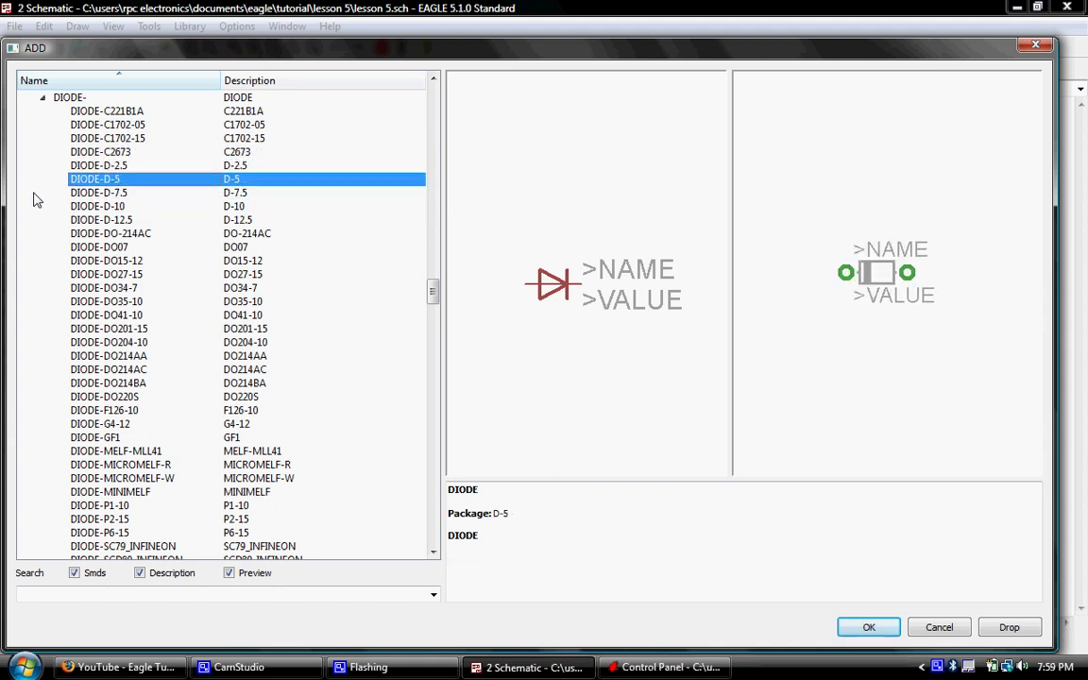
{"action": "key", "text": "Down"}
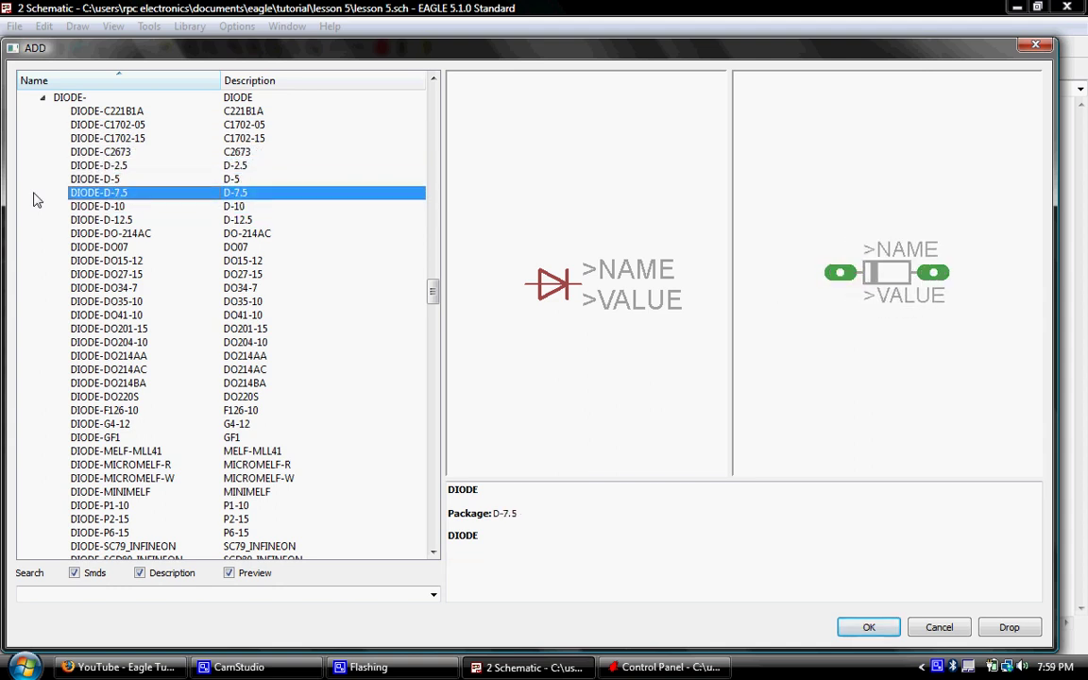
{"action": "double_click", "coordinate": [102, 194]}
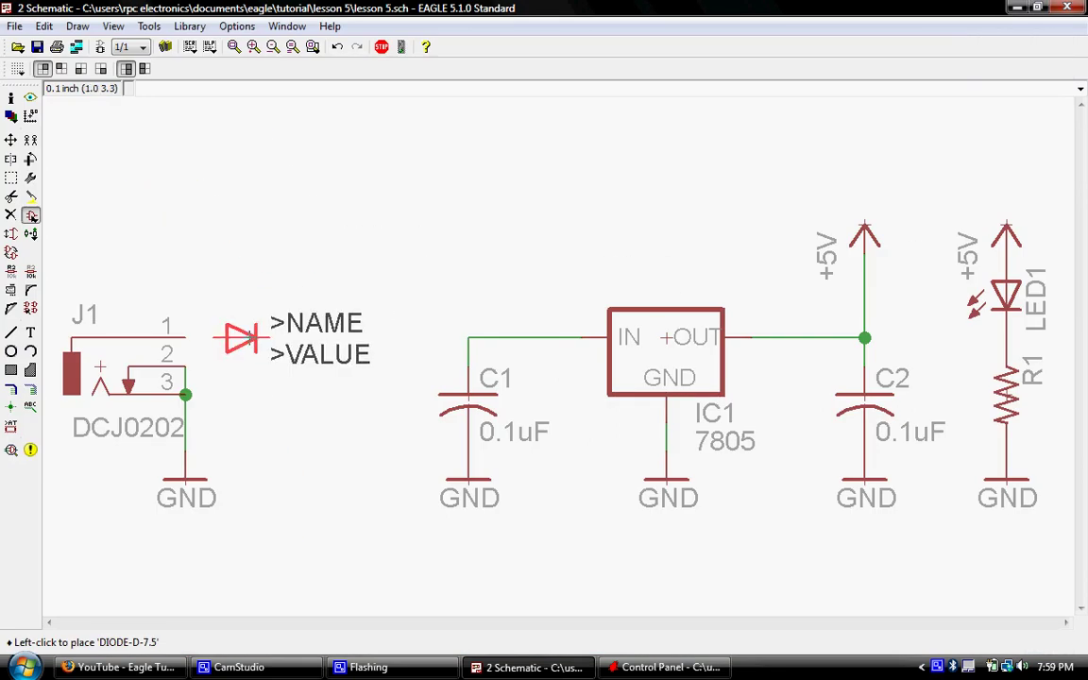
{"action": "left_click", "coordinate": [248, 336]}
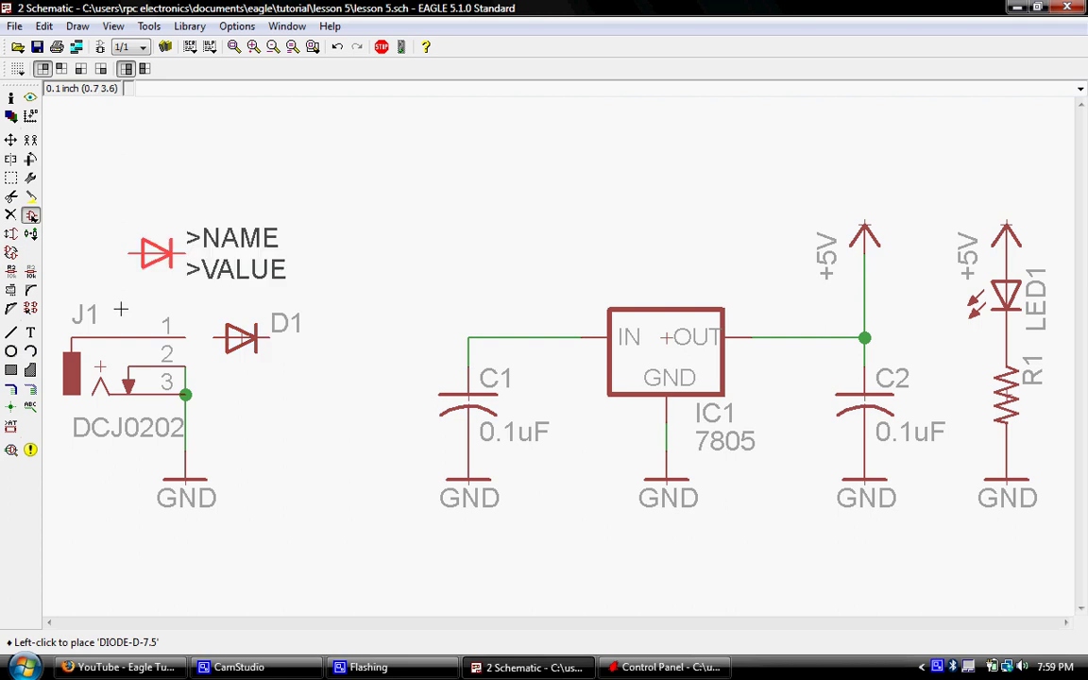
Wire J1 pin 1 to the anode of diode D1
{"action": "left_click", "coordinate": [11, 332]}
{"action": "scroll", "coordinate": [154, 333], "scroll_direction": "up", "scroll_amount": 5}
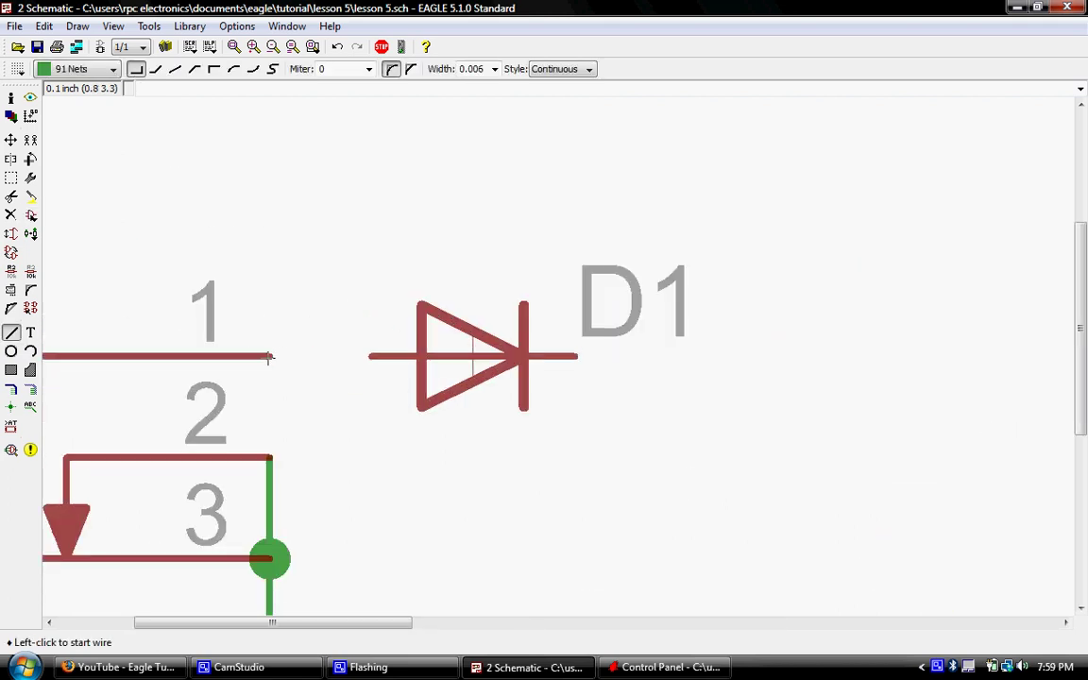
{"action": "left_click", "coordinate": [268, 357]}
{"action": "left_click", "coordinate": [370, 357]}
{"action": "scroll", "coordinate": [227, 274], "scroll_direction": "down", "scroll_amount": 5}
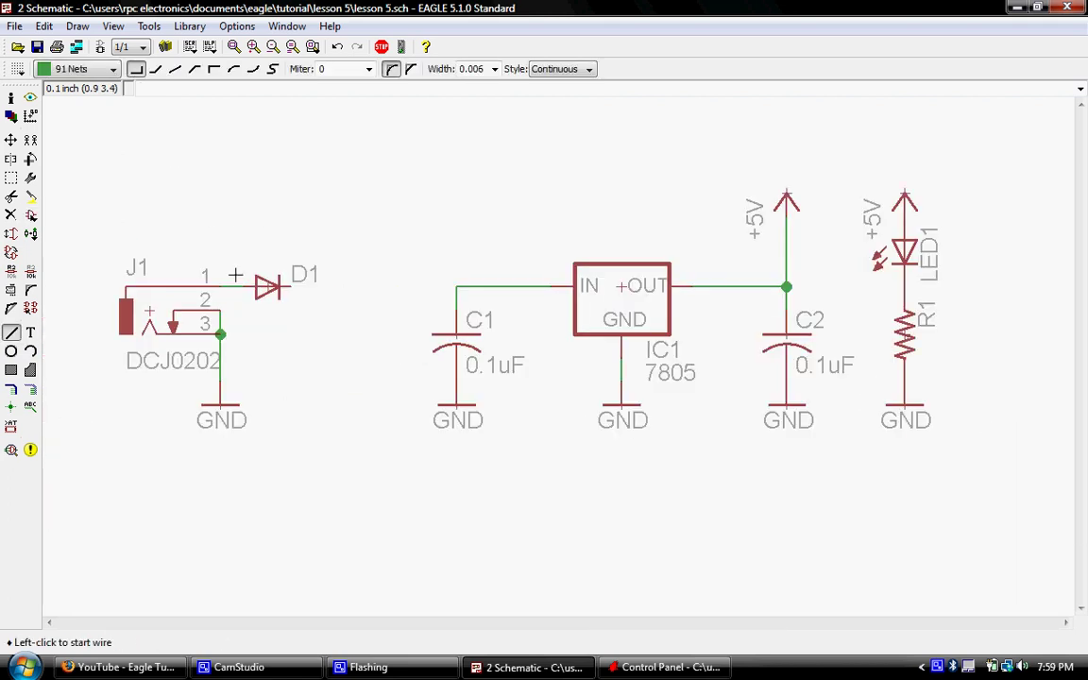
Start adding another part, collapse the diode listings, and expand the switch-omron library to list its switches
{"action": "left_click", "coordinate": [30, 215]}
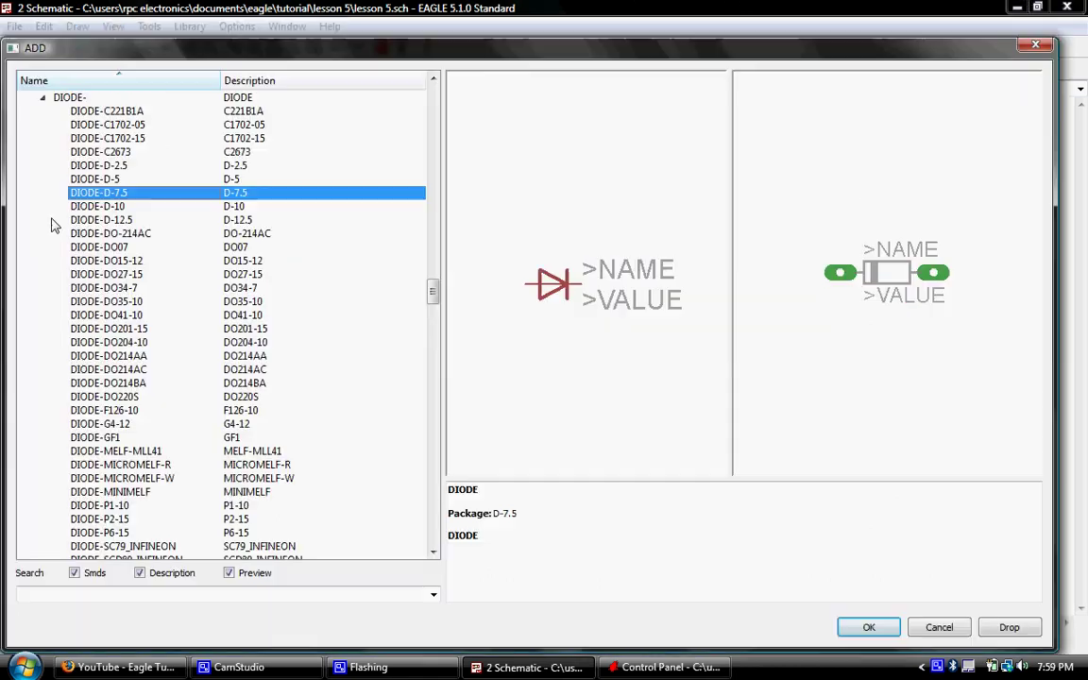
{"action": "left_click", "coordinate": [43, 98]}
{"action": "scroll", "coordinate": [53, 220], "scroll_direction": "up", "scroll_amount": 20}
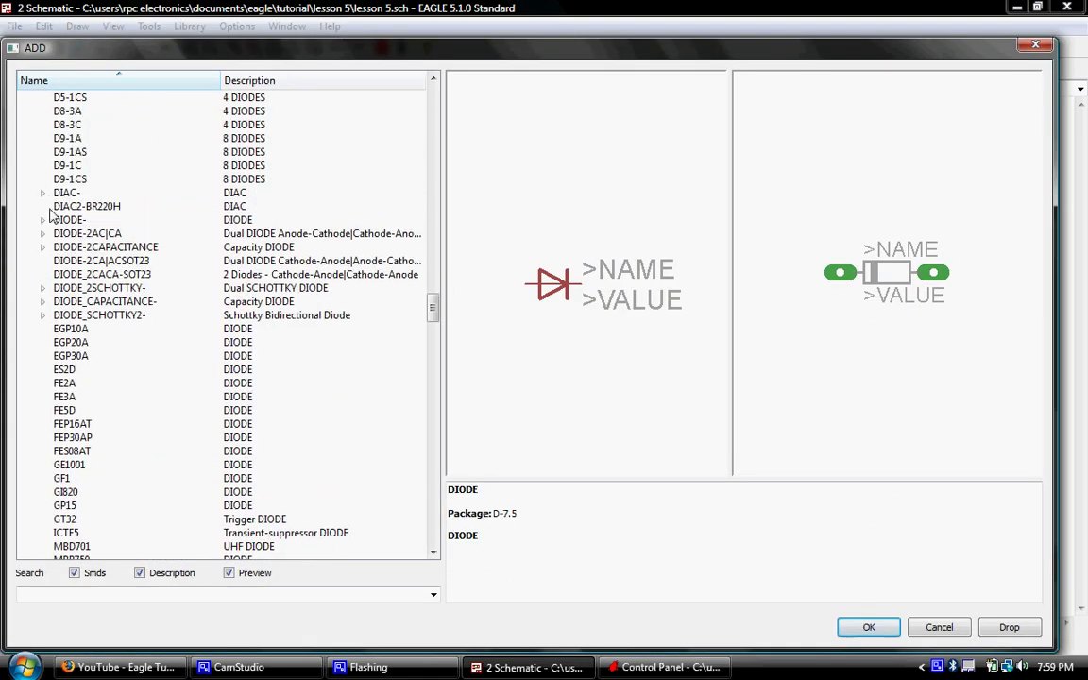
{"action": "scroll", "coordinate": [54, 219], "scroll_direction": "up", "scroll_amount": 20}
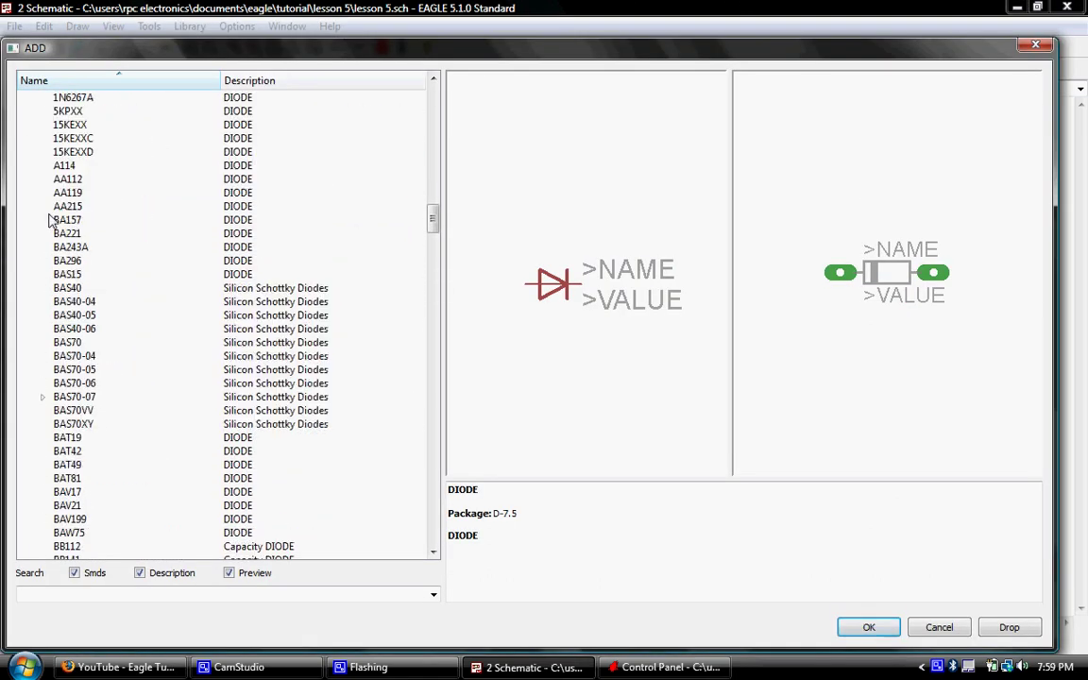
{"action": "left_click", "coordinate": [25, 208]}
{"action": "scroll", "coordinate": [78, 270], "scroll_direction": "down", "scroll_amount": 20}
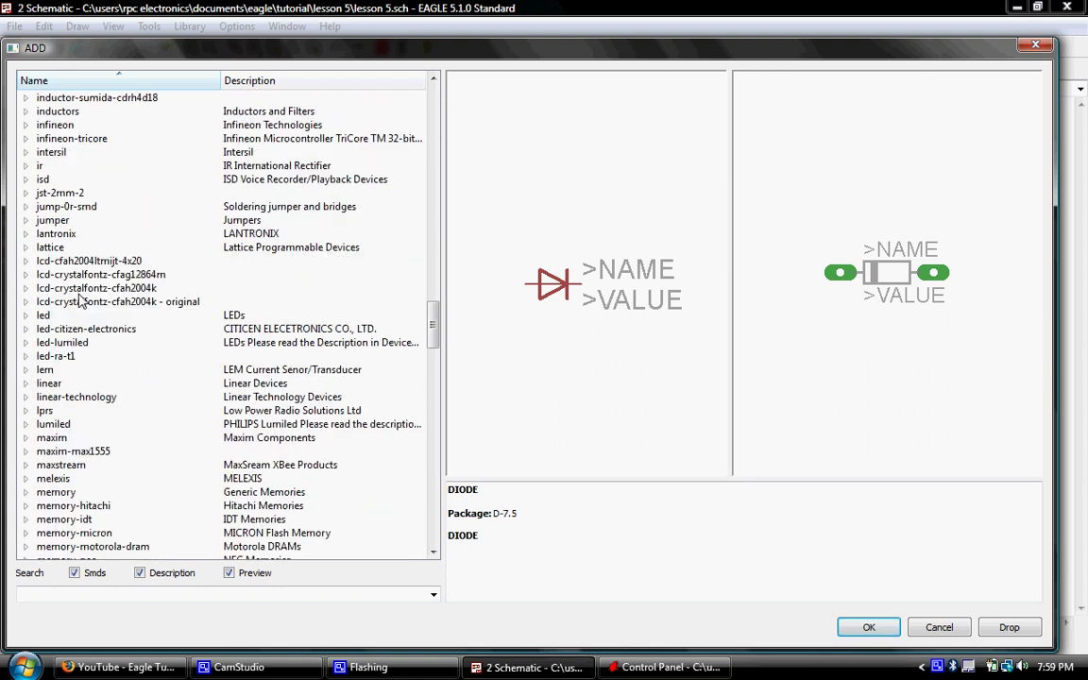
{"action": "scroll", "coordinate": [94, 295], "scroll_direction": "down", "scroll_amount": 6}
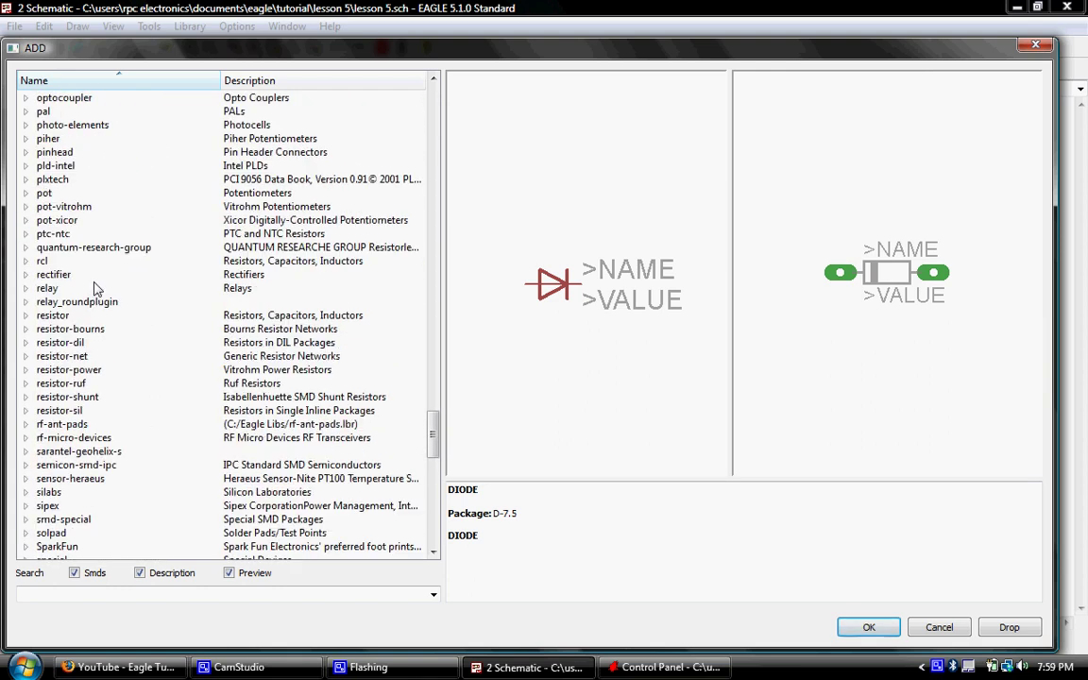
{"action": "scroll", "coordinate": [108, 290], "scroll_direction": "down", "scroll_amount": 1}
{"action": "scroll", "coordinate": [107, 290], "scroll_direction": "down", "scroll_amount": 5}
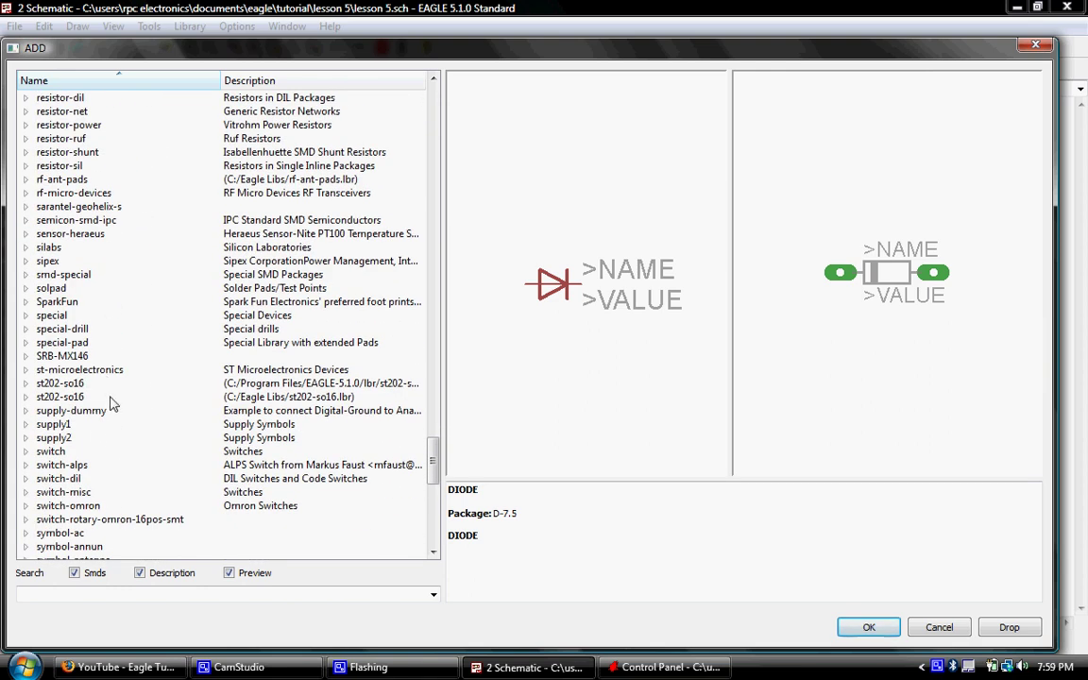
{"action": "scroll", "coordinate": [72, 461], "scroll_direction": "down", "scroll_amount": 2}
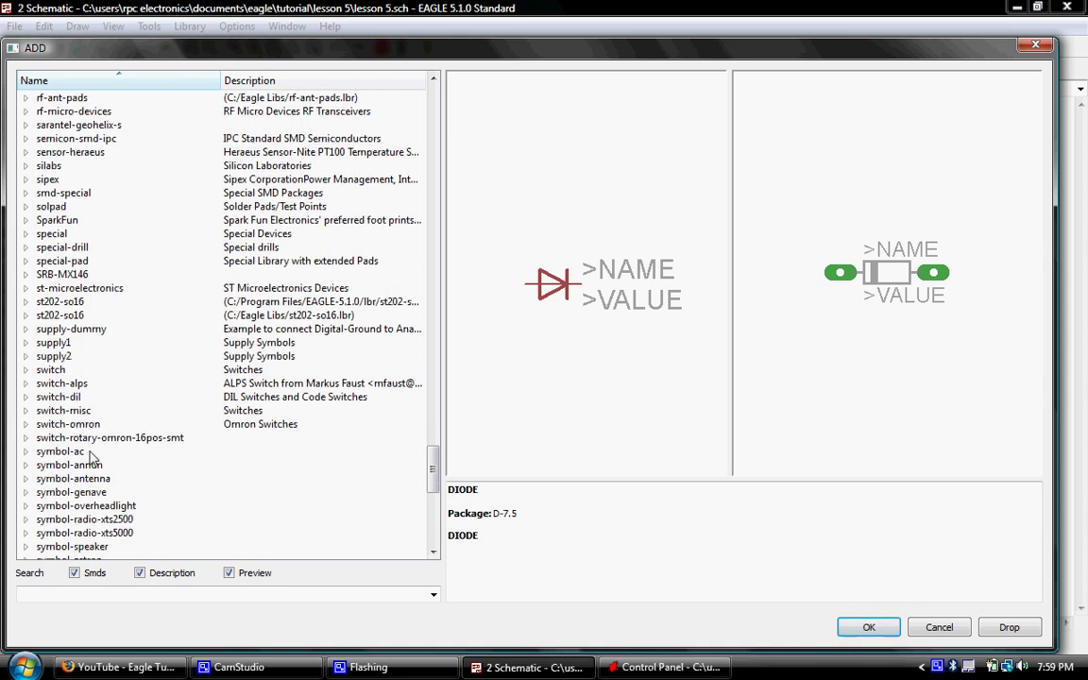
{"action": "left_click", "coordinate": [68, 425]}
{"action": "double_click", "coordinate": [68, 425]}
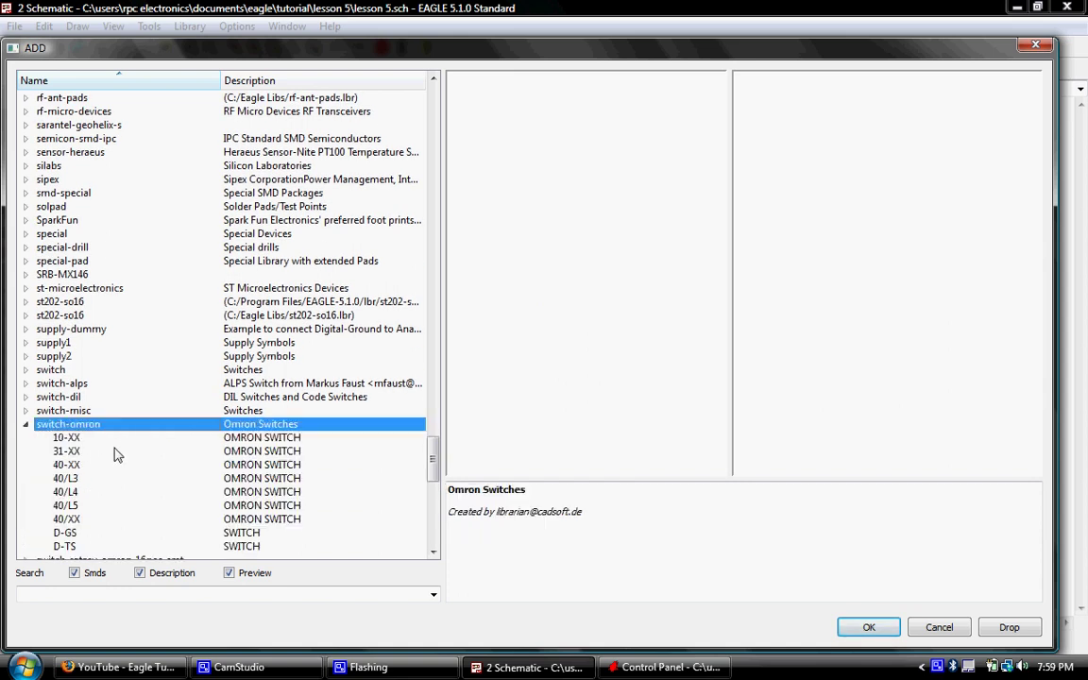
Compare the previews of Omron switches 31-XX and 10-XX, and choose 10-XX for placement
{"action": "left_click", "coordinate": [66, 454]}
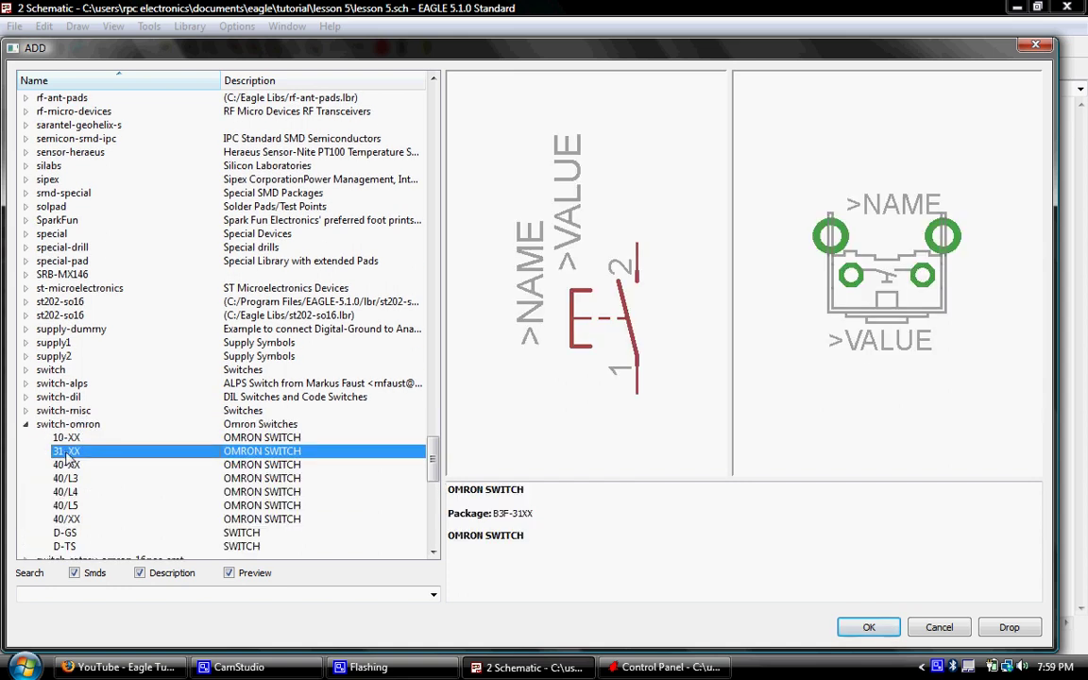
{"action": "left_click", "coordinate": [73, 437]}
{"action": "left_click", "coordinate": [72, 452]}
{"action": "left_click", "coordinate": [75, 439]}
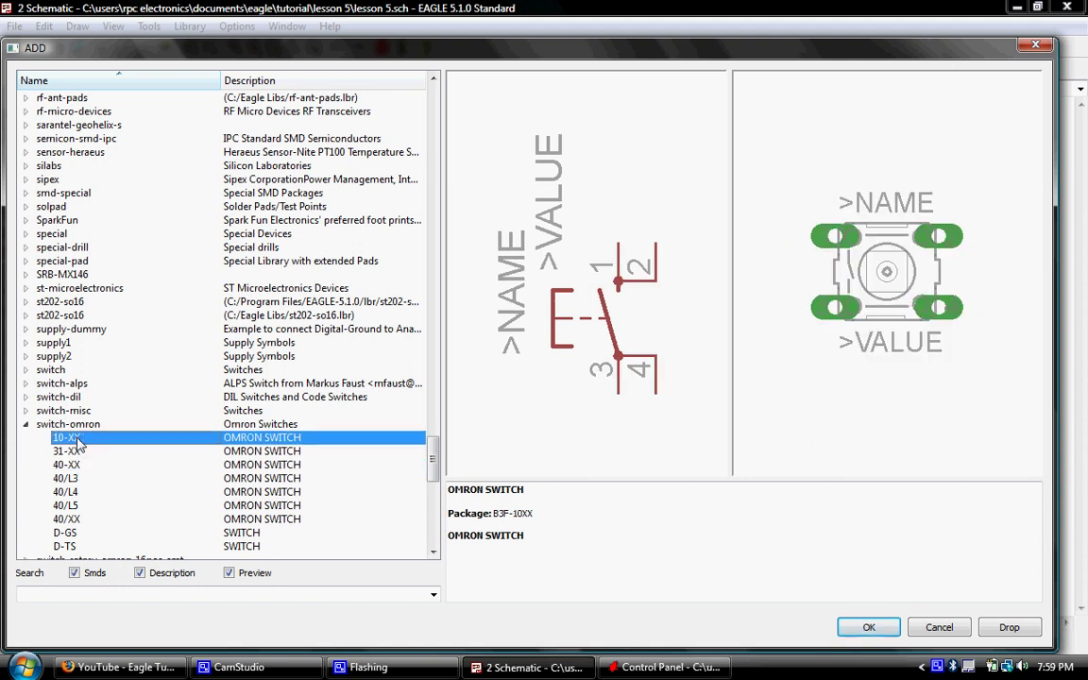
{"action": "double_click", "coordinate": [79, 444]}
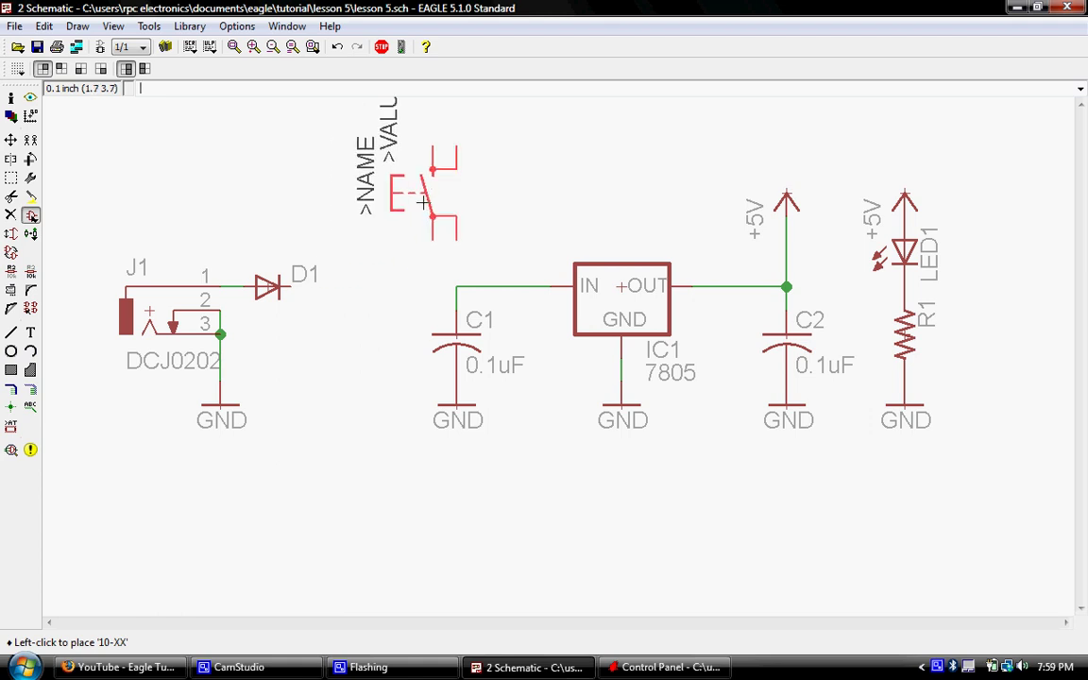
Rotate the 10-XX switch to 270 degrees with its actuator facing up and place it in line between D1 and C1
{"action": "right_click", "coordinate": [400, 203]}
{"action": "right_click", "coordinate": [400, 203]}
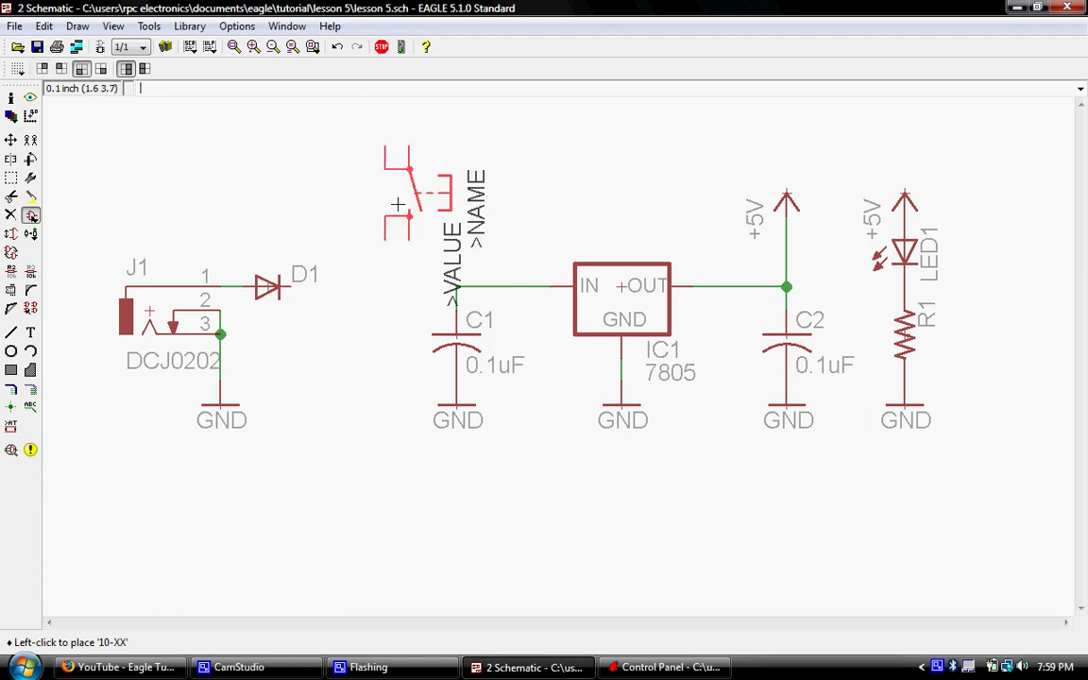
{"action": "right_click", "coordinate": [385, 220]}
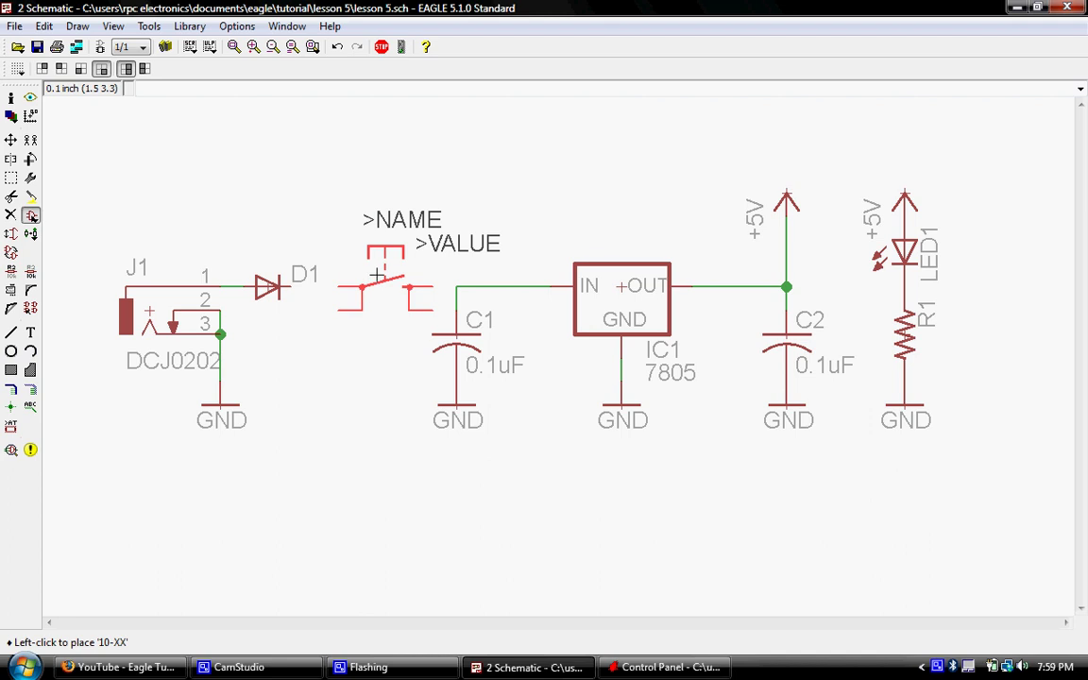
{"action": "right_click", "coordinate": [374, 281]}
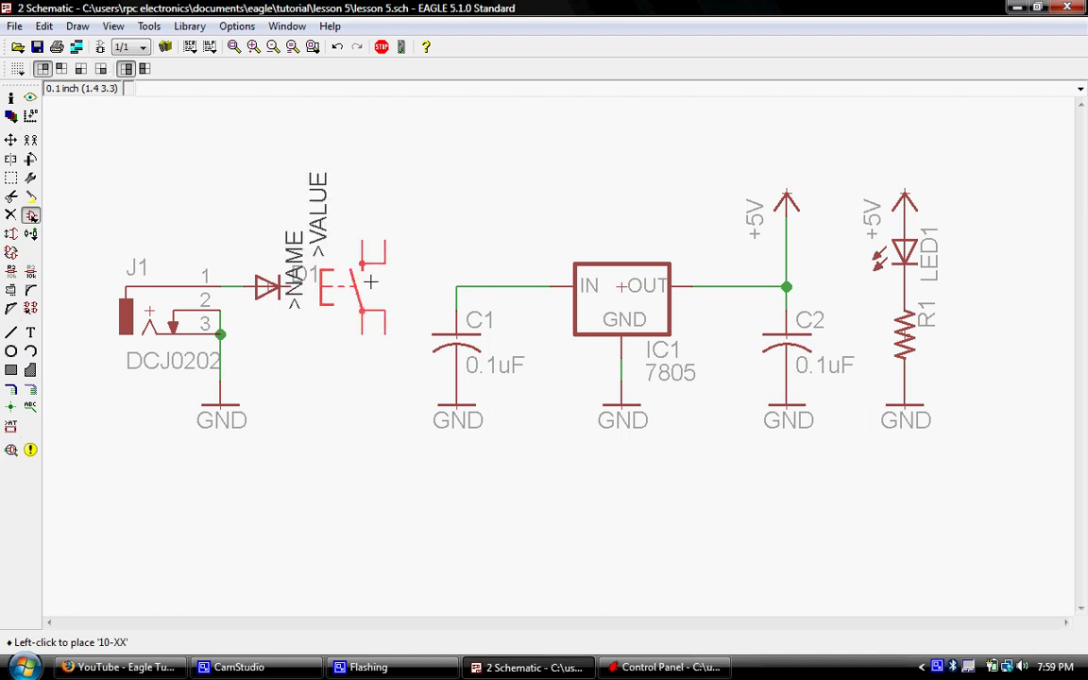
{"action": "right_click", "coordinate": [371, 282]}
{"action": "right_click", "coordinate": [371, 281]}
{"action": "right_click", "coordinate": [371, 282]}
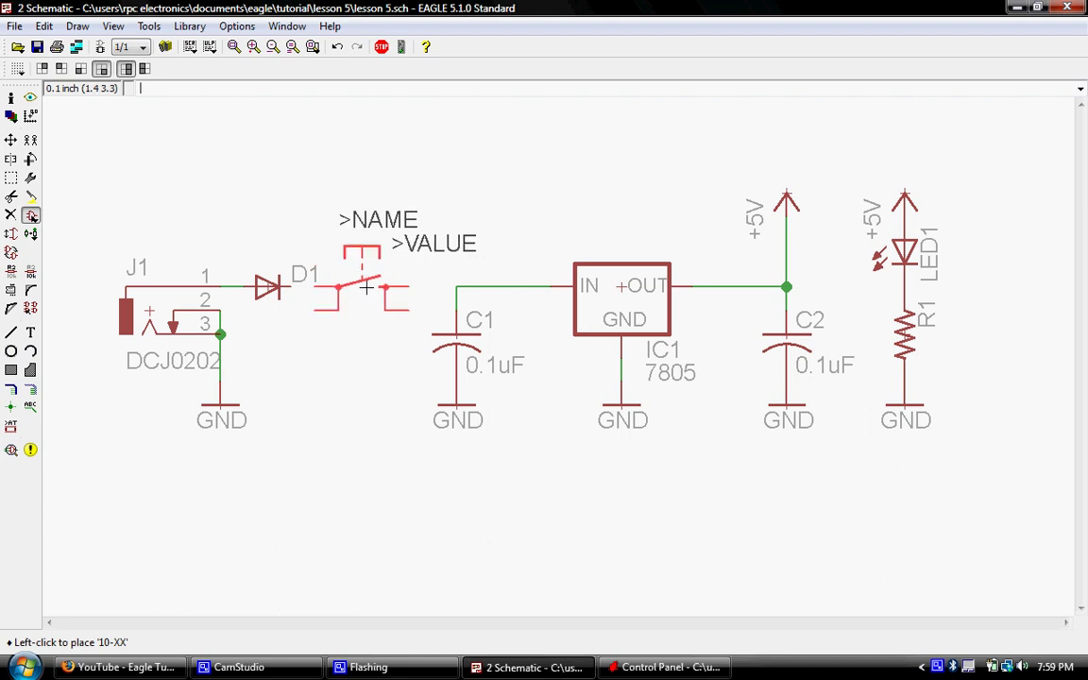
{"action": "left_click", "coordinate": [367, 287]}
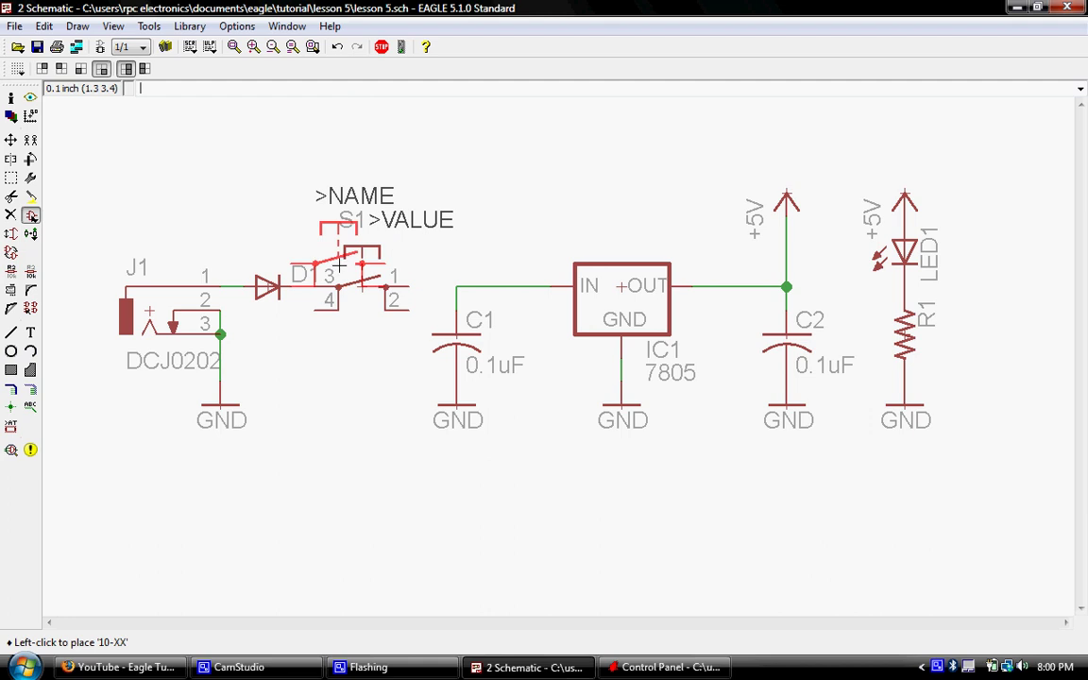
{"action": "left_click", "coordinate": [145, 69]}
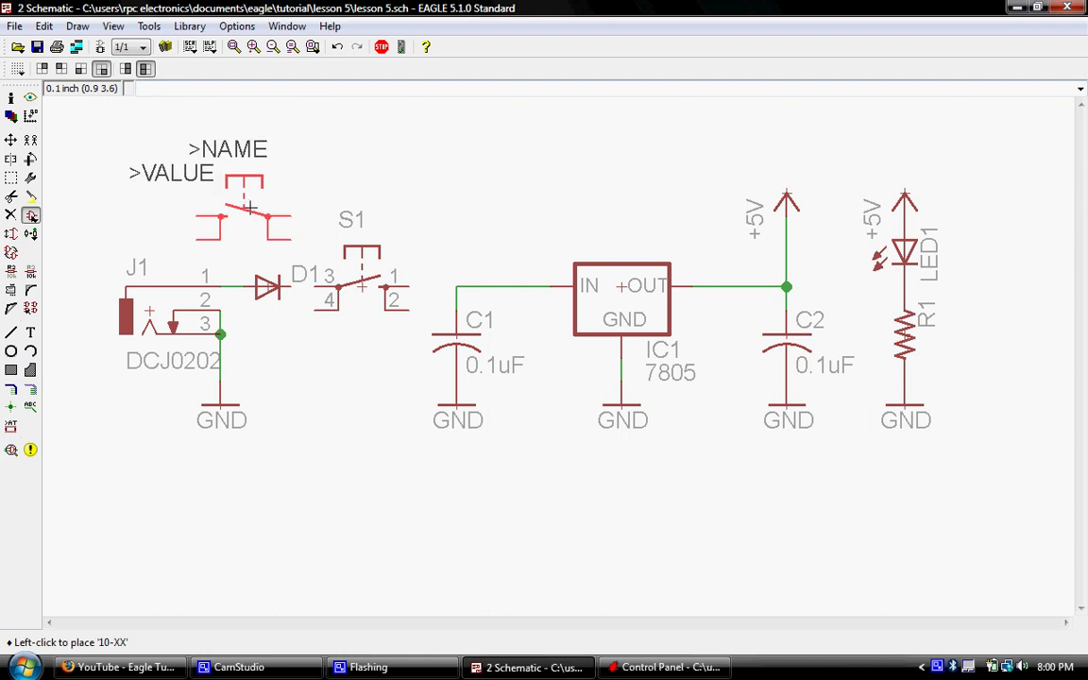
{"action": "left_click", "coordinate": [126, 69]}
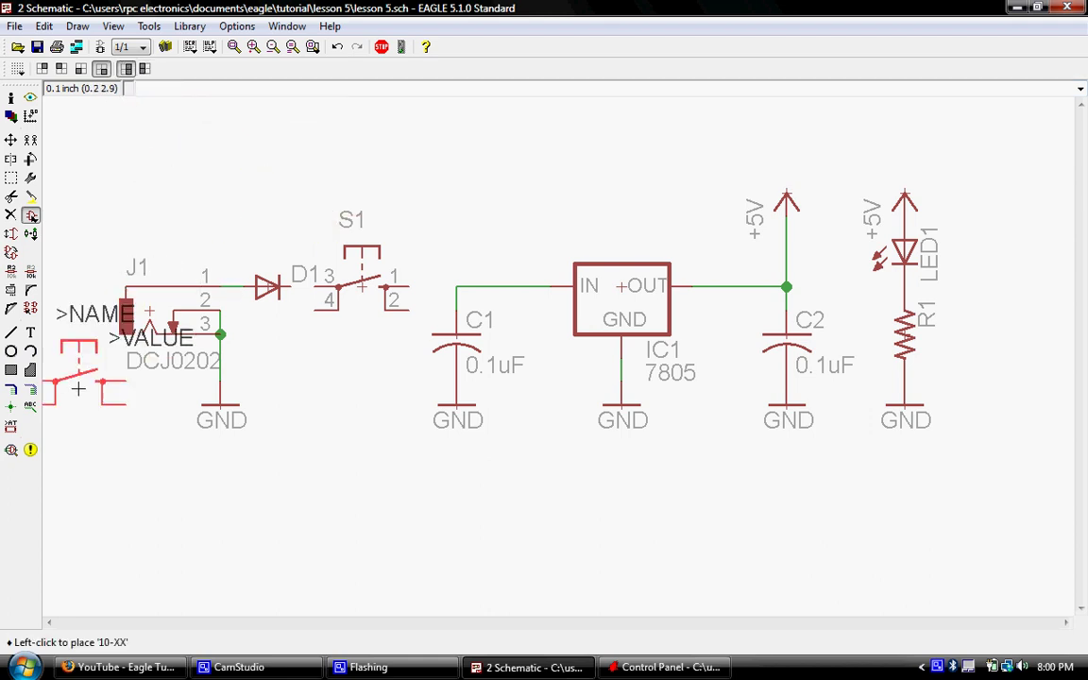
Wire D1's cathode to S1 pins 3 and 4, and join S1 pins 1 and 2 to the net between C1 and the regulator input
{"action": "left_click", "coordinate": [11, 332]}
{"action": "scroll", "coordinate": [345, 302], "scroll_direction": "up", "scroll_amount": 4}
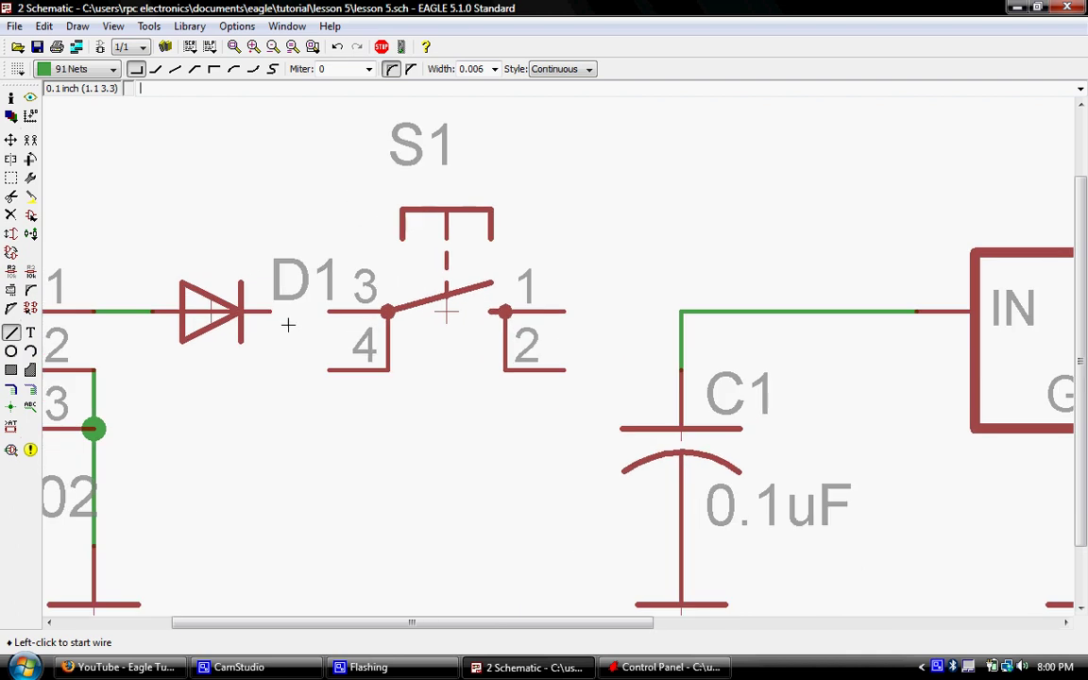
{"action": "left_click", "coordinate": [272, 312]}
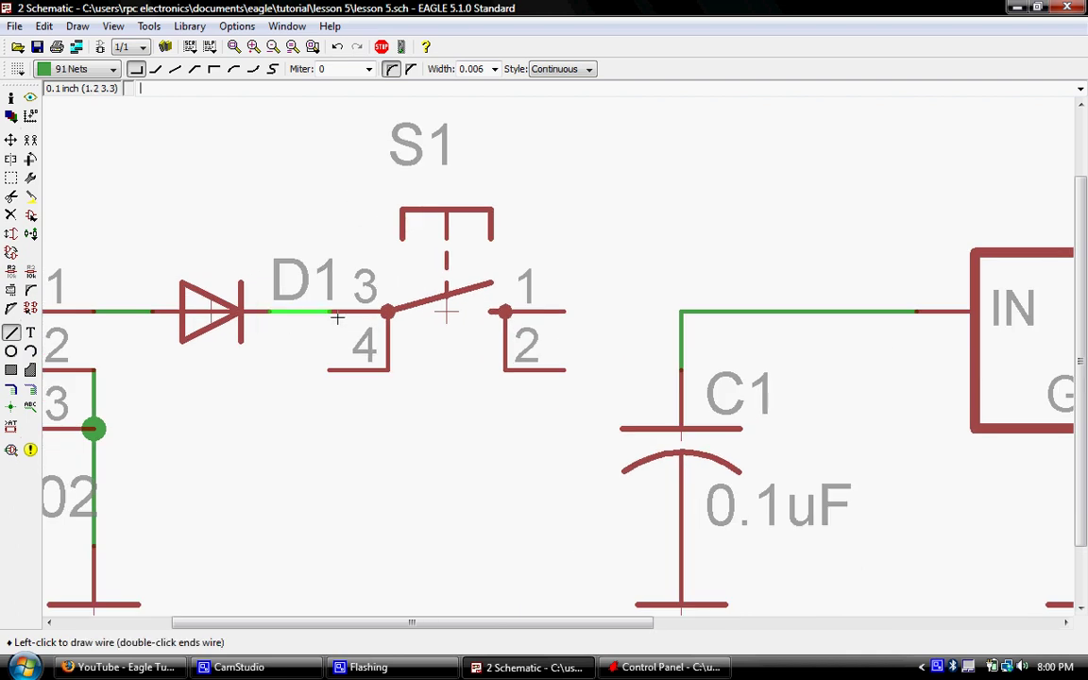
{"action": "left_click", "coordinate": [329, 370]}
{"action": "left_click", "coordinate": [565, 369]}
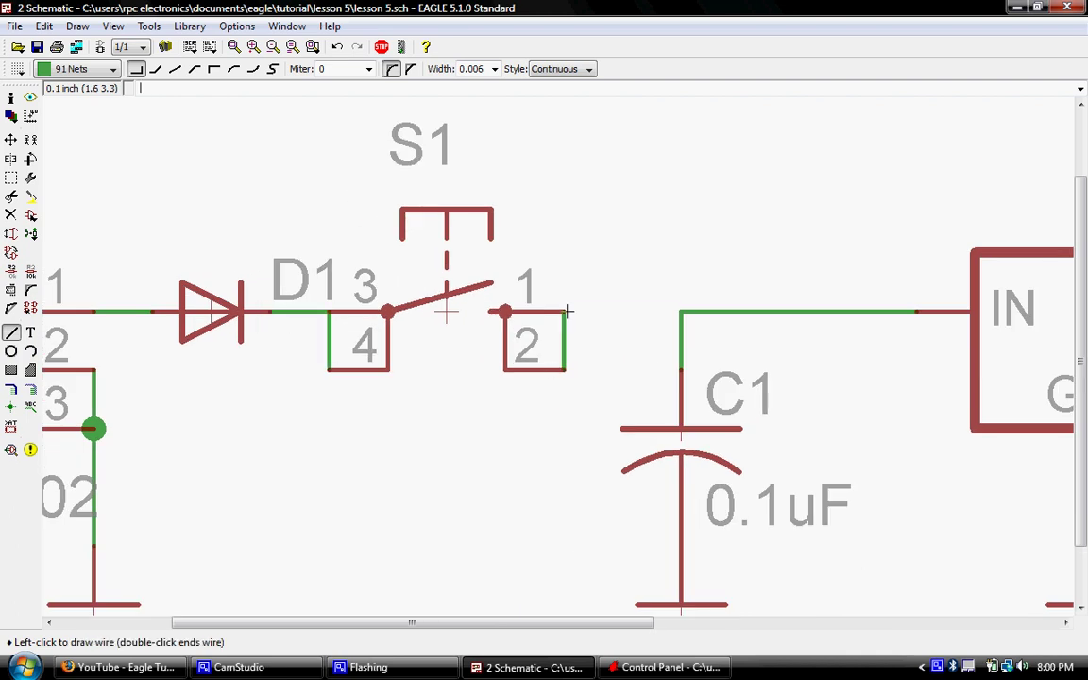
{"action": "left_click", "coordinate": [681, 312]}
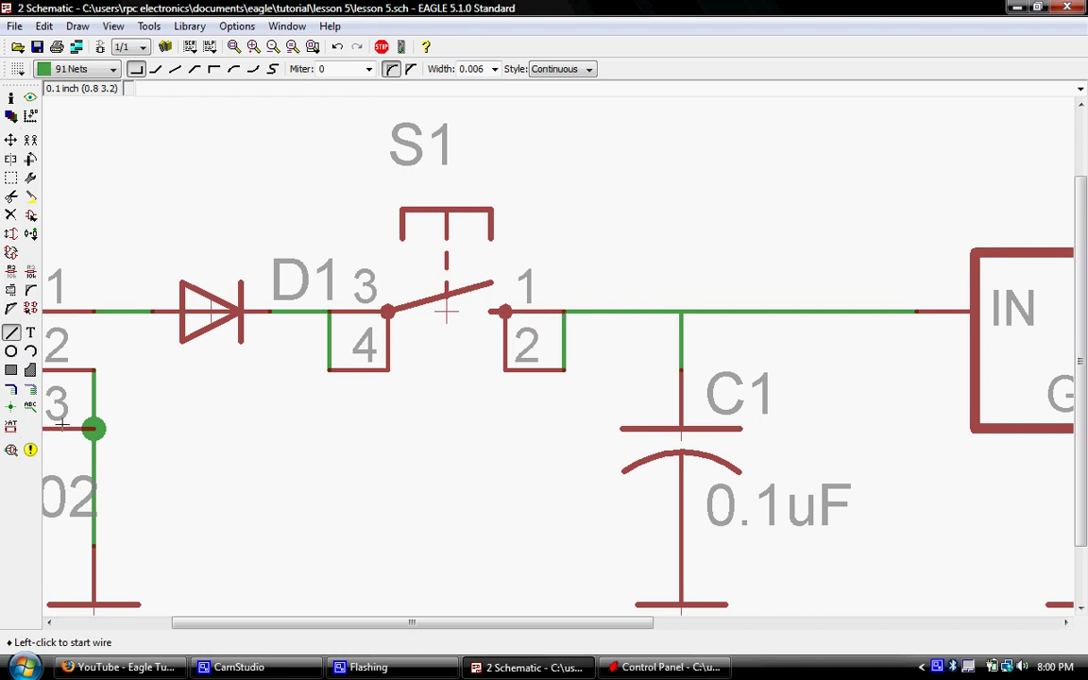
Place junctions where the wires meet at S1 pin 3 and at S1 pin 1
{"action": "left_click", "coordinate": [10, 407]}
{"action": "left_click", "coordinate": [329, 312]}
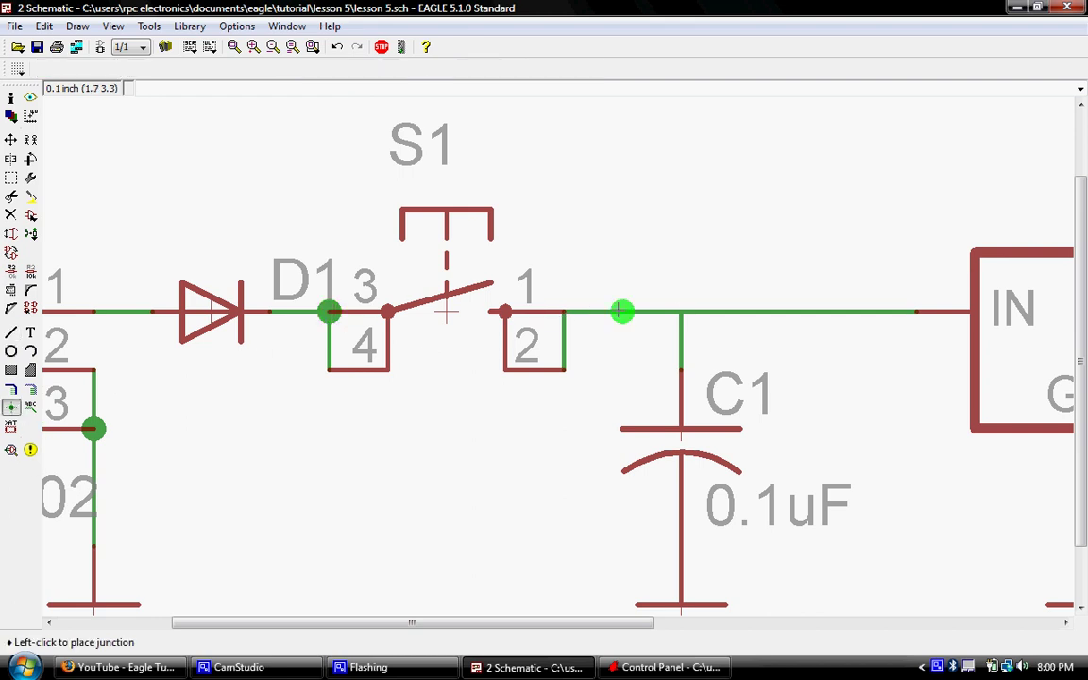
{"action": "left_click", "coordinate": [563, 312]}
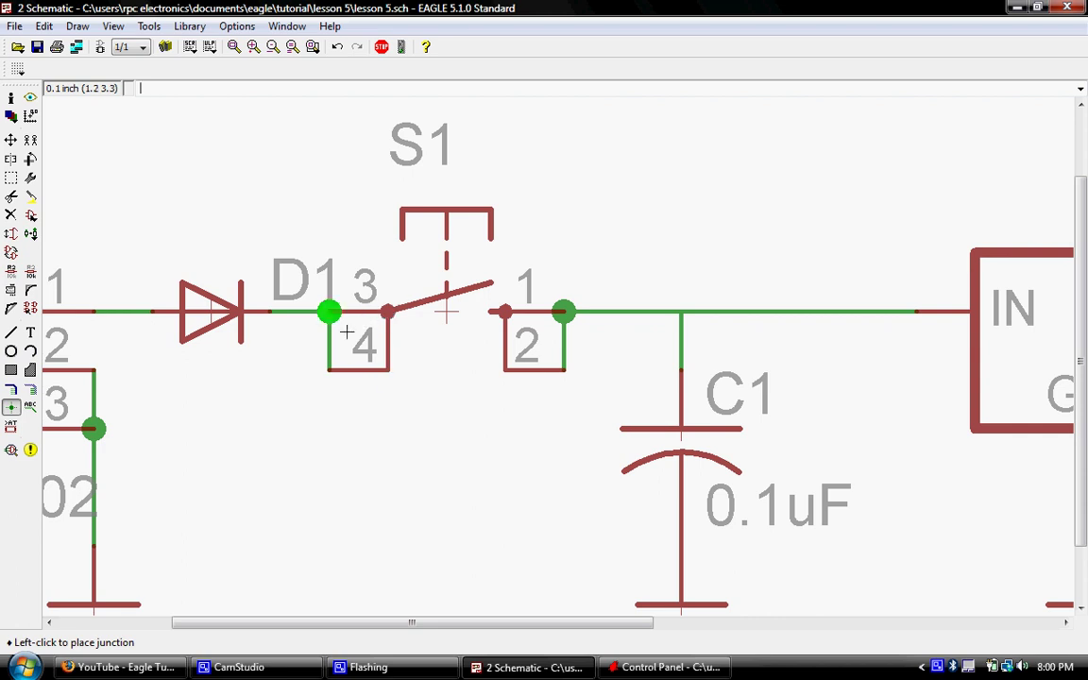
Fit the whole schematic in view and save it
{"action": "scroll", "coordinate": [502, 427], "scroll_direction": "down", "scroll_amount": 3}
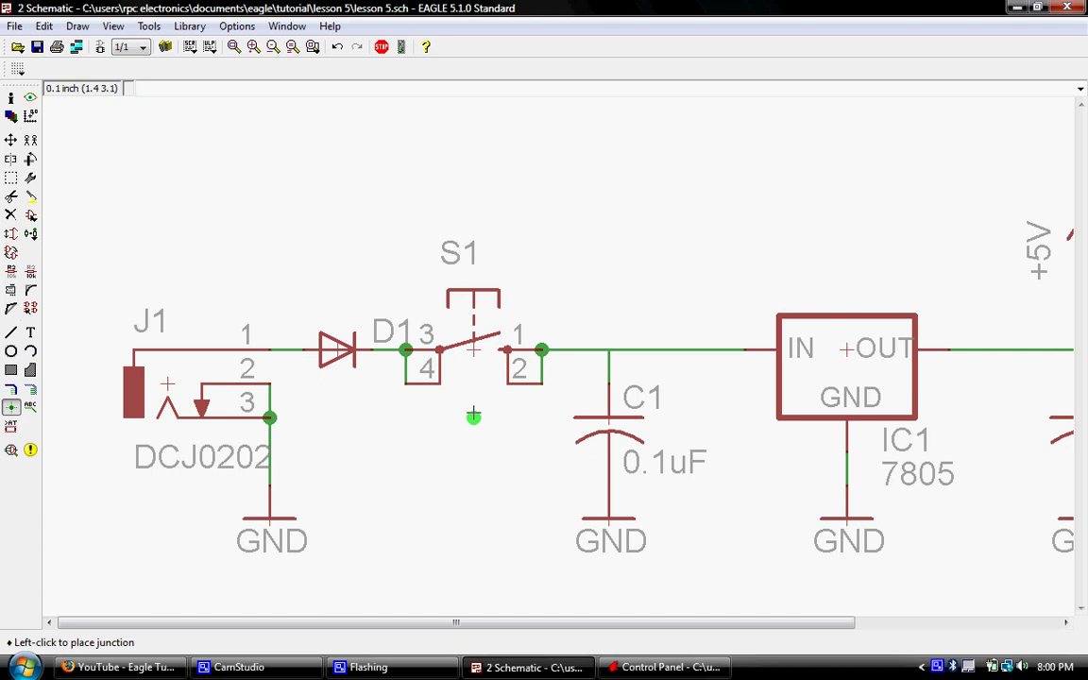
{"action": "scroll", "coordinate": [473, 417], "scroll_direction": "up", "scroll_amount": 2}
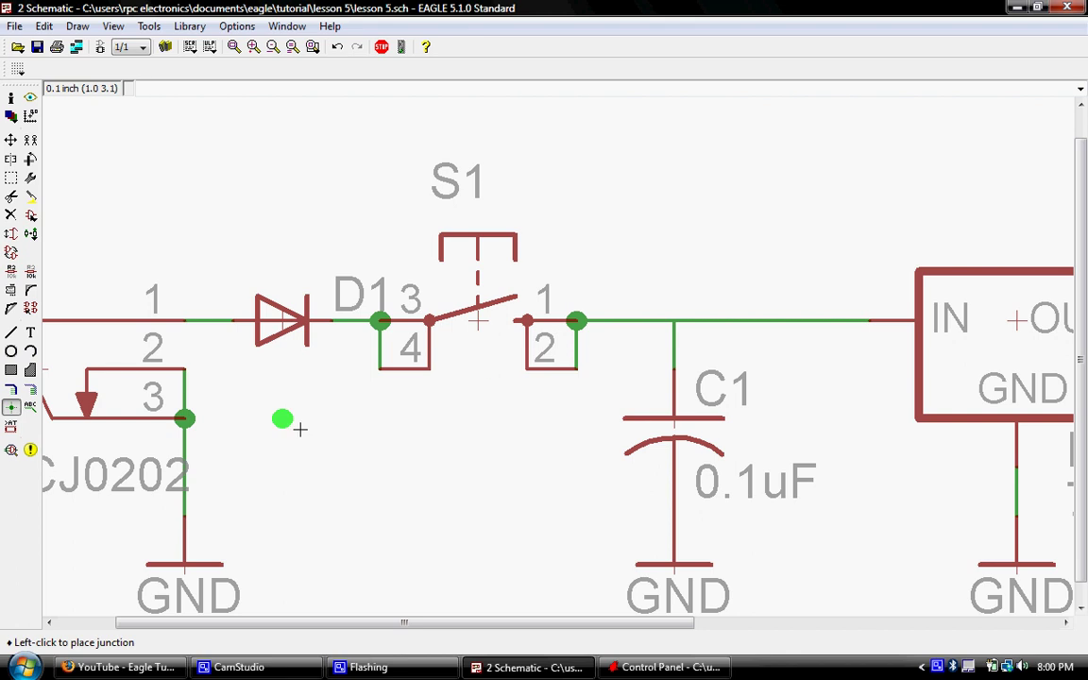
{"action": "left_click", "coordinate": [233, 47]}
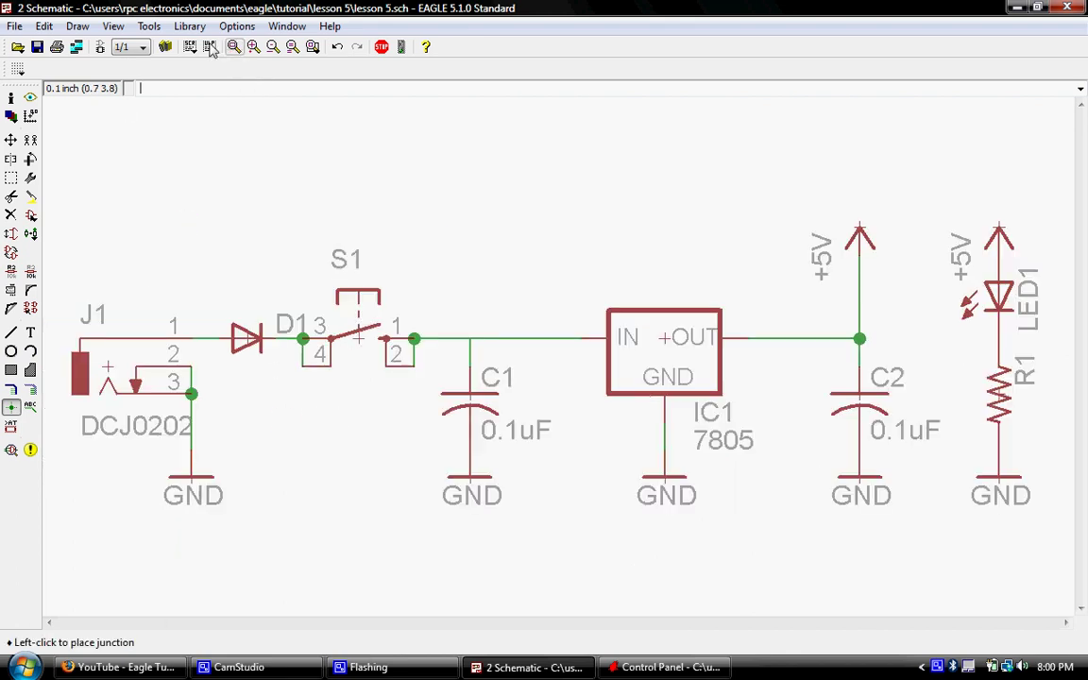
{"action": "left_click", "coordinate": [38, 47]}
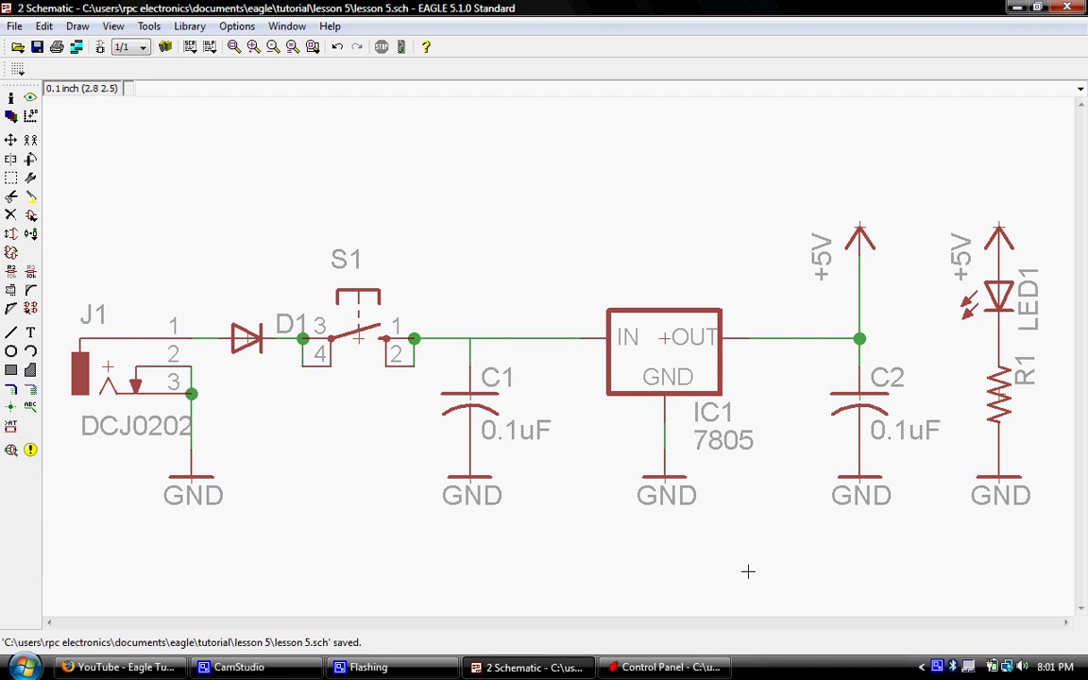
{"action": "mouse_move", "coordinate": [286, 670]}
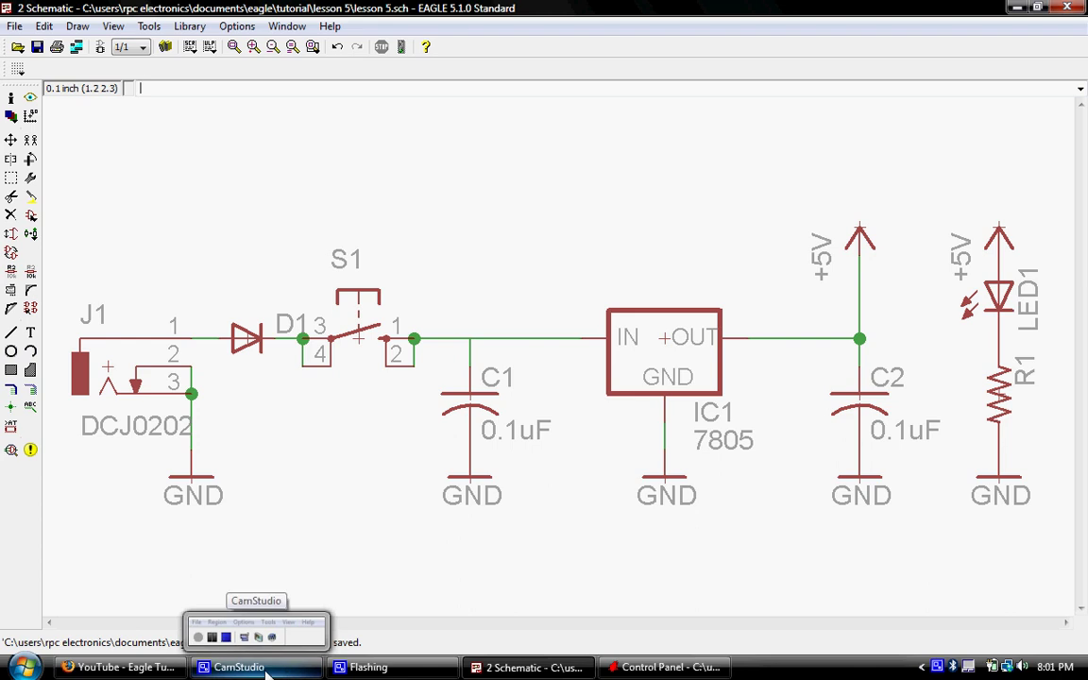
{"action": "left_click", "coordinate": [267, 673]}
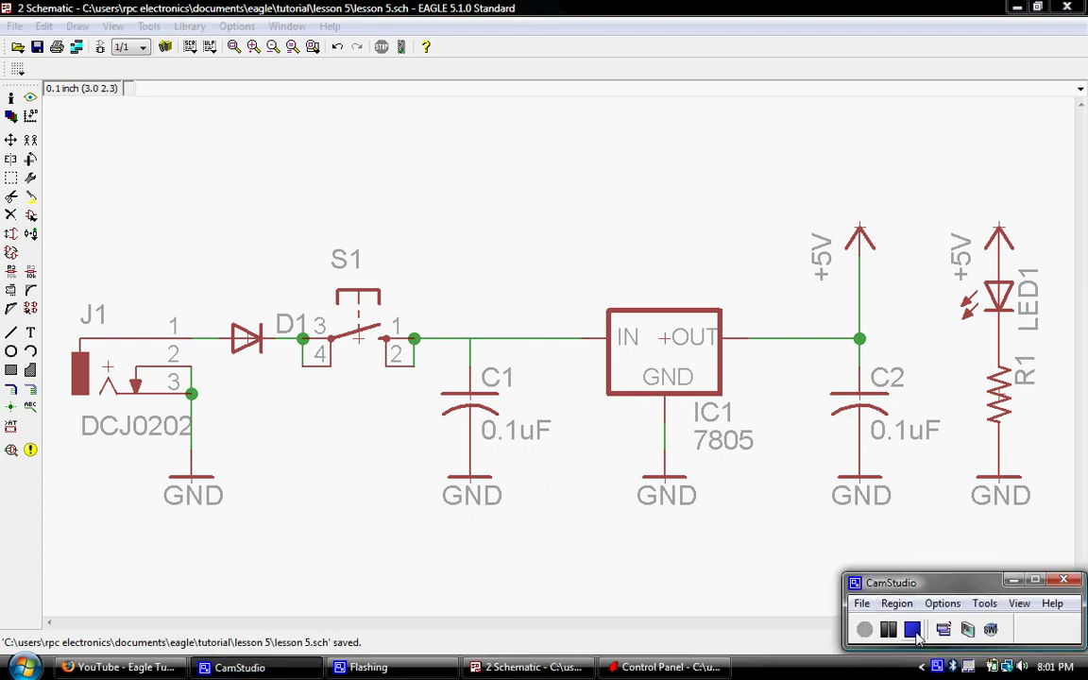